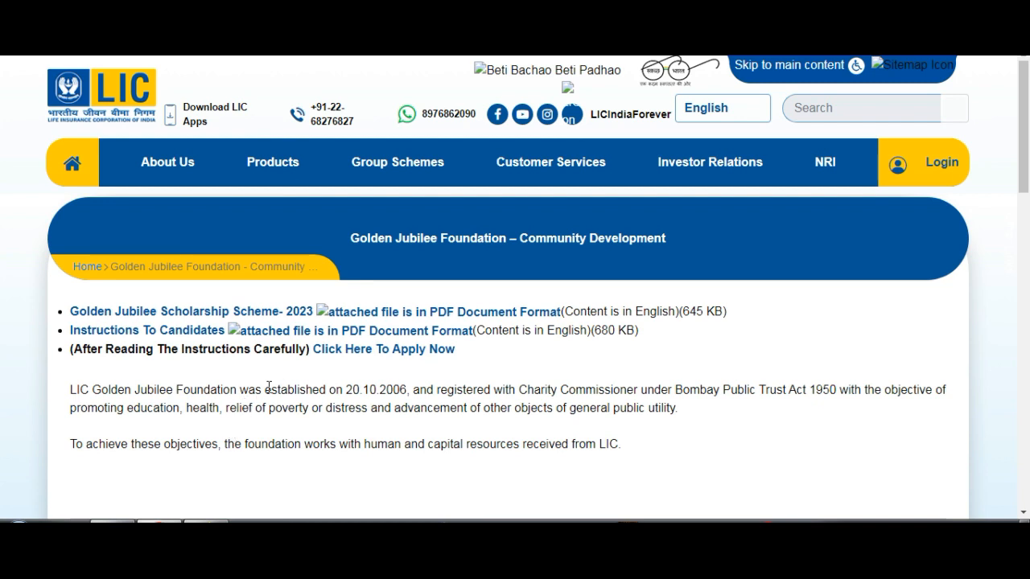
- Open the scholarship application form through the Apply Now link on the Golden Jubilee Foundation page
scroll(269, 388, "down", 5)
scroll(269, 388, "up", 5)
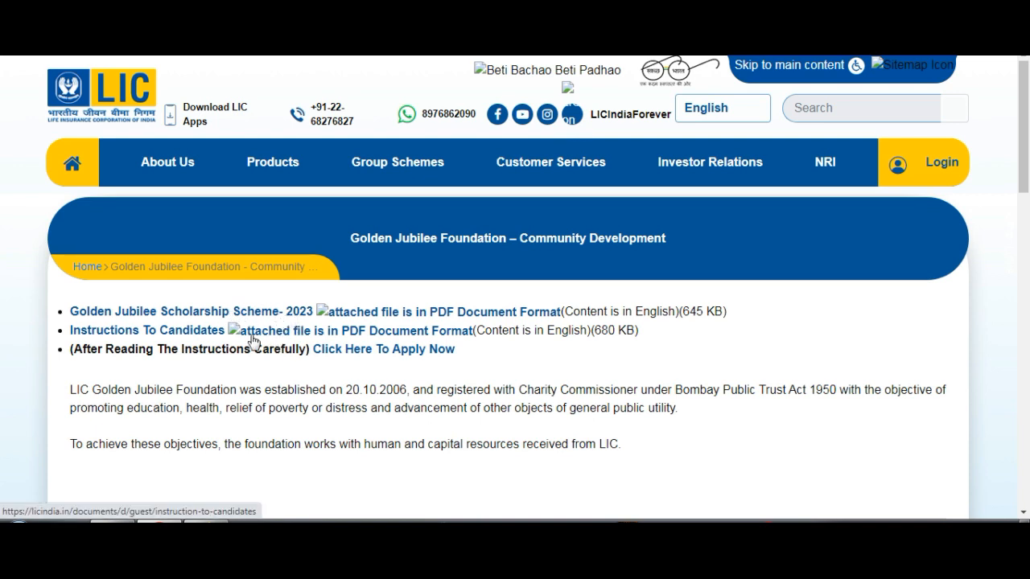
left_click(393, 350)
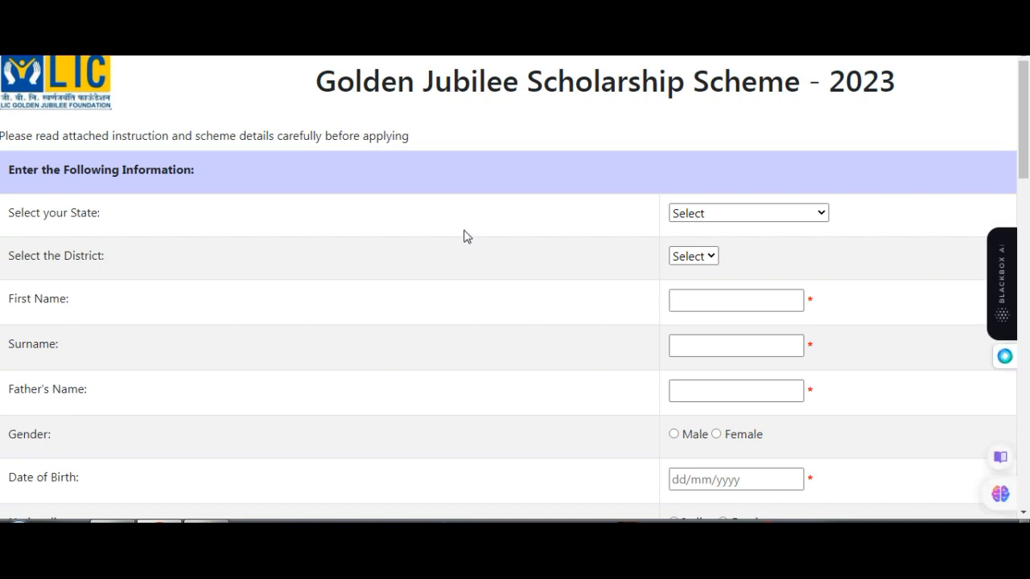
scroll(464, 234, "down", 1)
left_click_drag(80, 108, 430, 177)
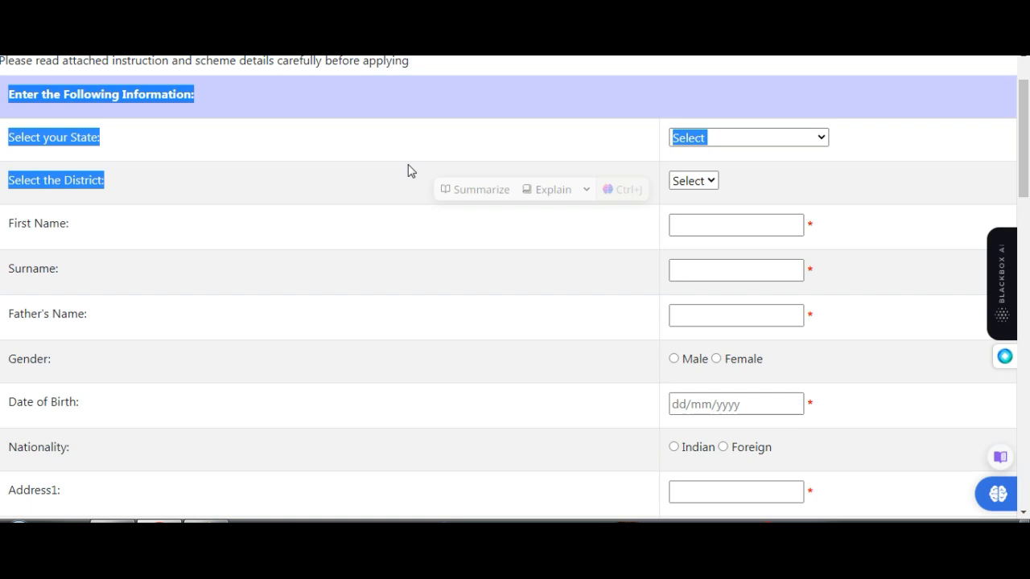
left_click(8, 108)
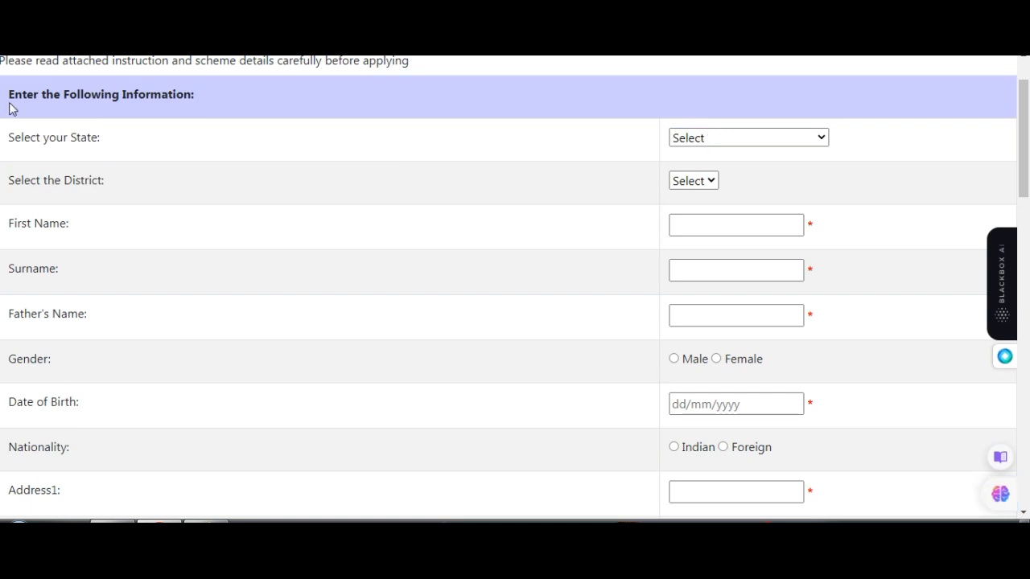
- Select Haryana as the state in the application form
left_click(791, 140)
left_click(729, 355)
left_click(721, 141)
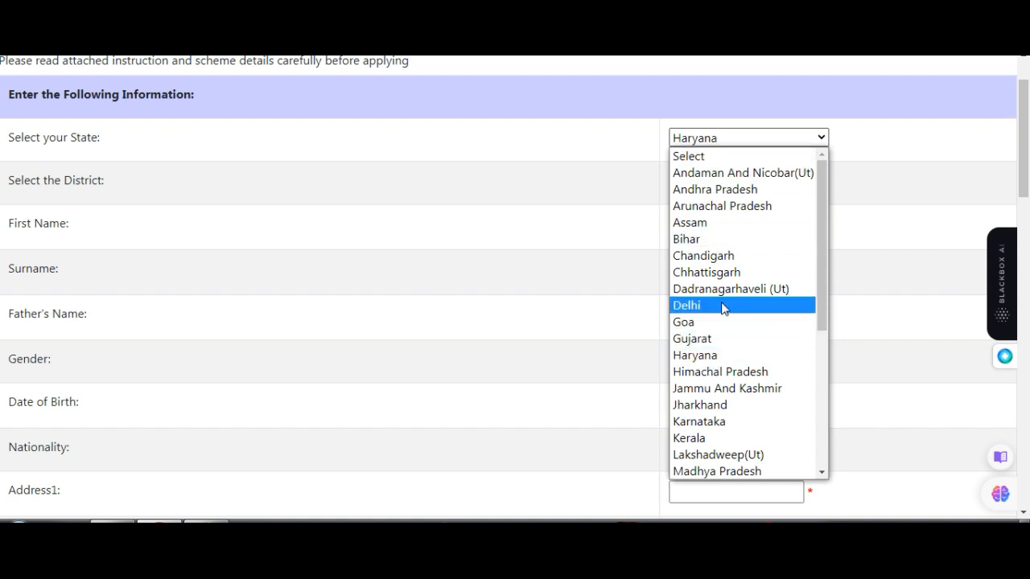
left_click(704, 357)
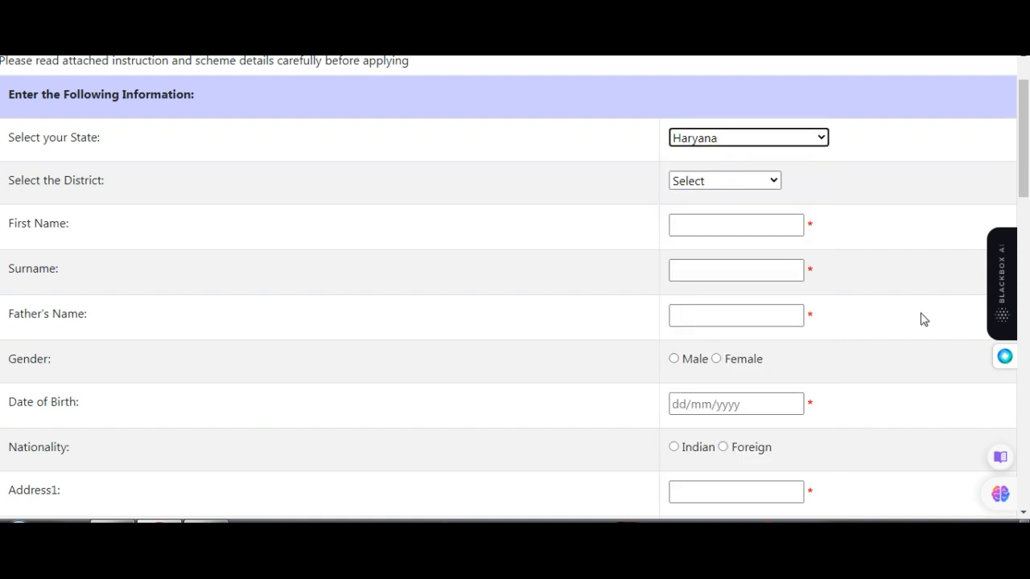
- Select GURGAON as the district
left_click(712, 185)
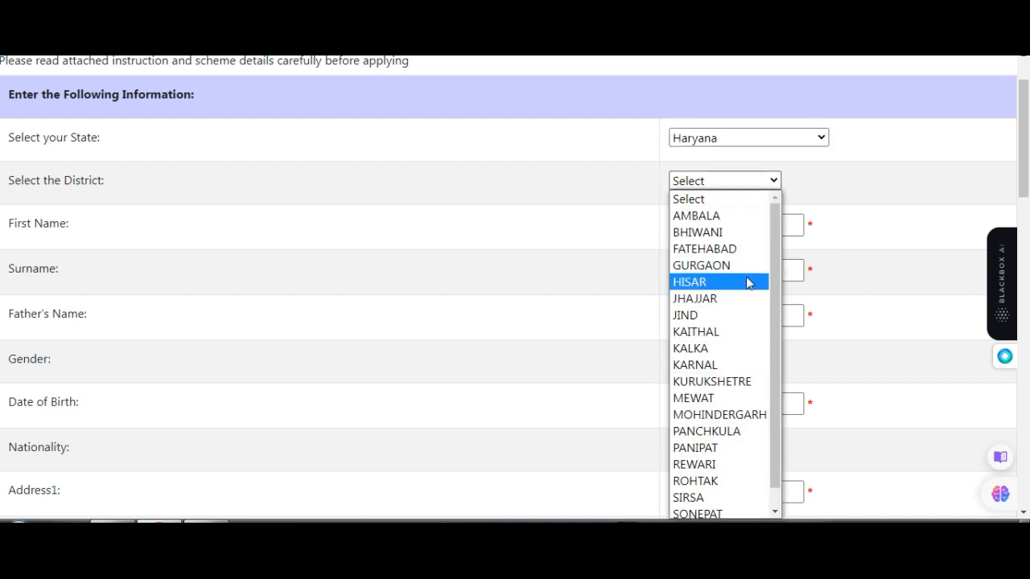
scroll(719, 410, "down", 1)
scroll(721, 419, "up", 1)
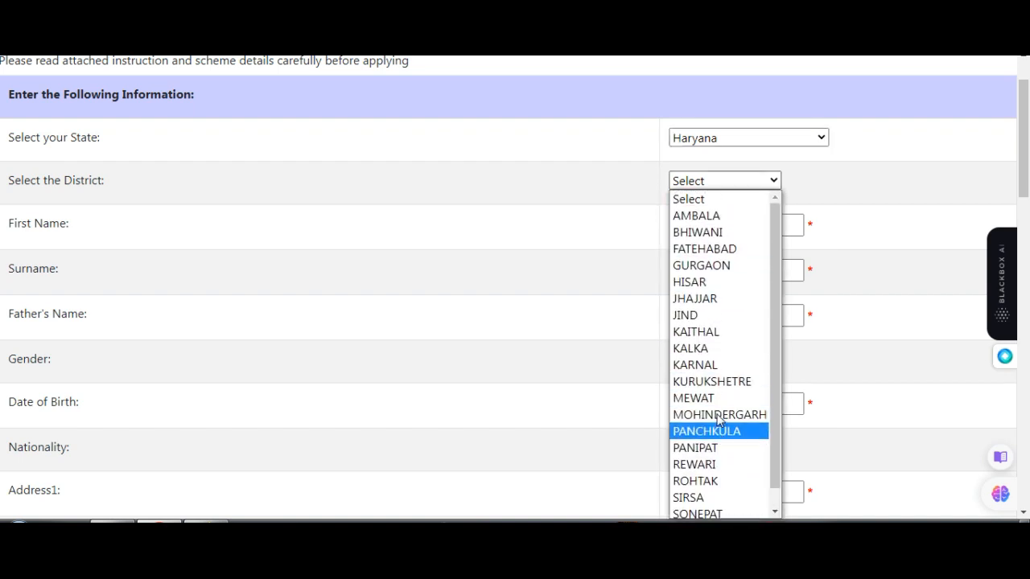
left_click(738, 267)
- Enter the applicant's first name in capital letters
left_click(732, 231)
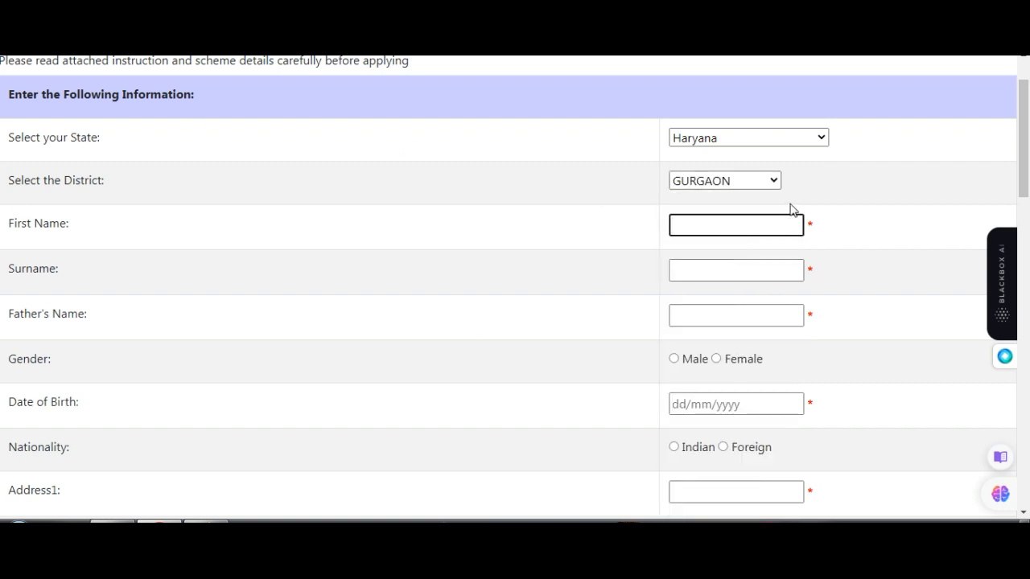
key("BackSpace")
key("BackSpace")
key("BackSpace")
key("BackSpace")
key("BackSpace")
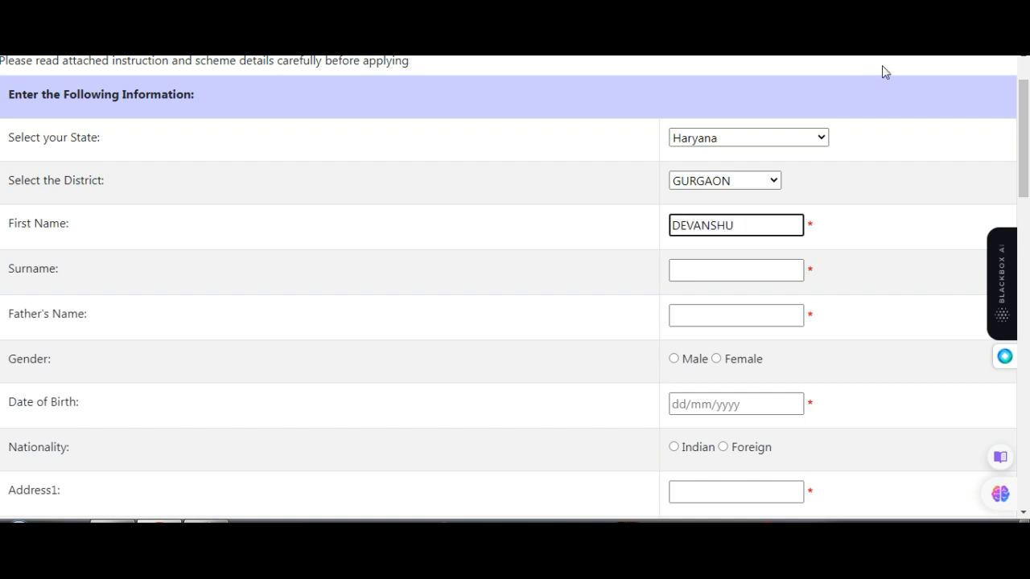
- Fill in the father's full name, leaving the surname empty
left_click(756, 265)
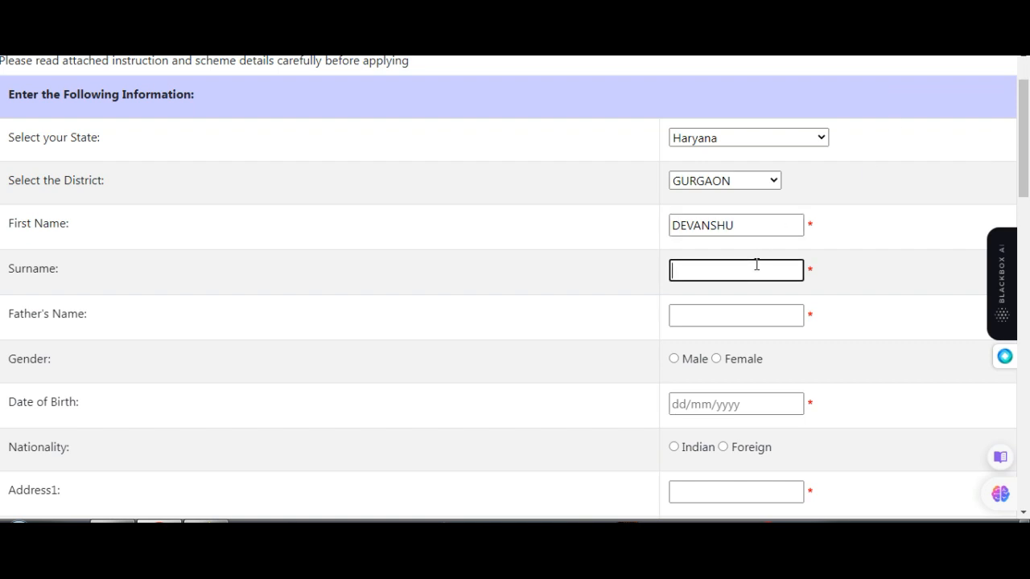
left_click(749, 314)
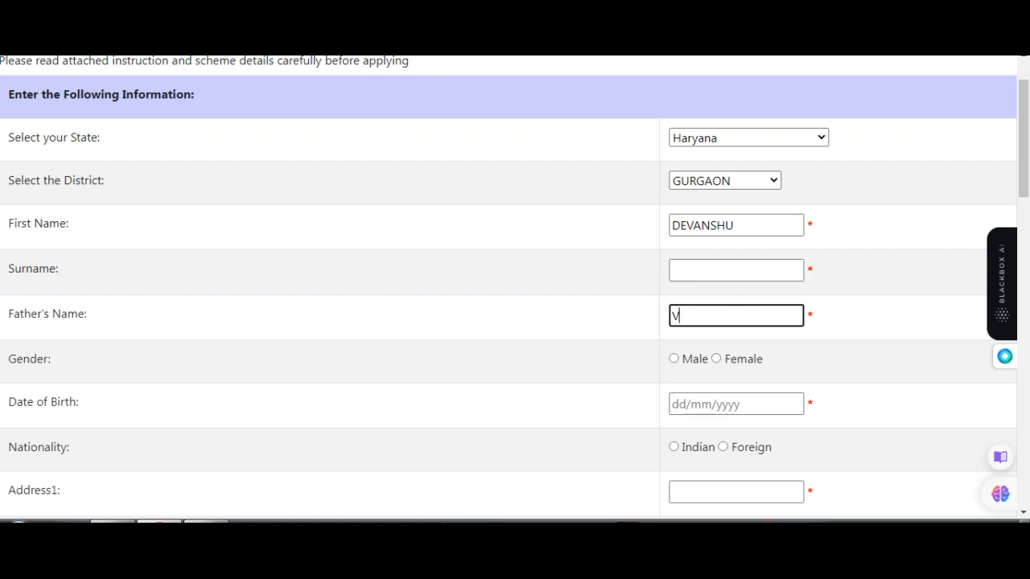
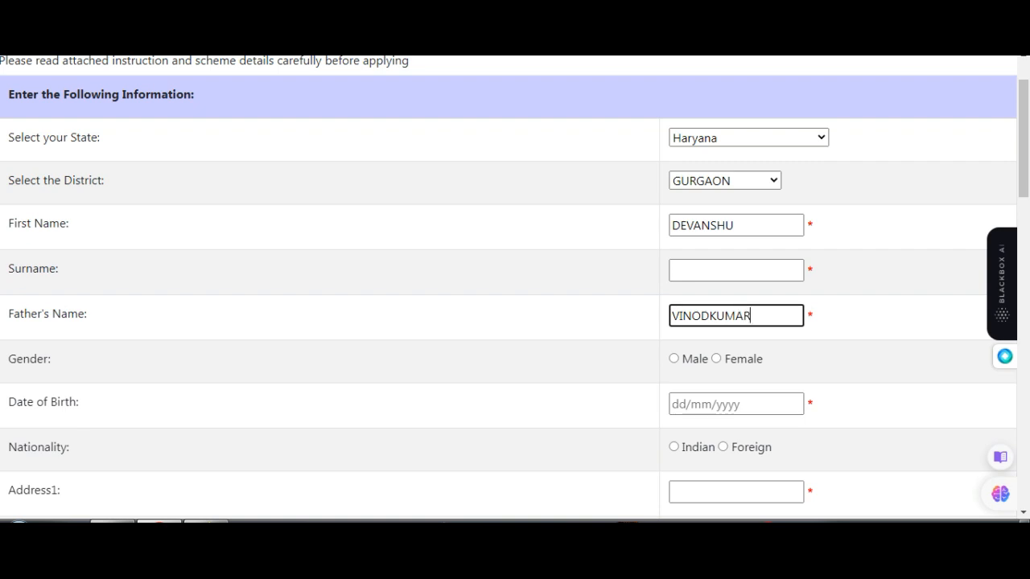
left_click(711, 315)
- Set the gender to Male and pick the applicant's date of birth from the calendar
left_click(673, 360)
scroll(676, 362, "down", 1)
left_click(705, 333)
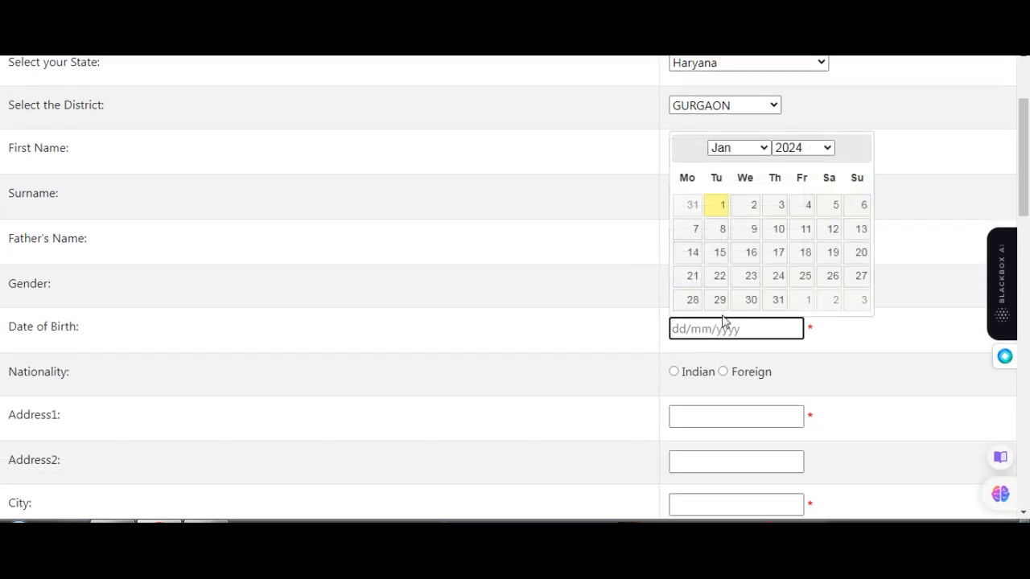
left_click(804, 149)
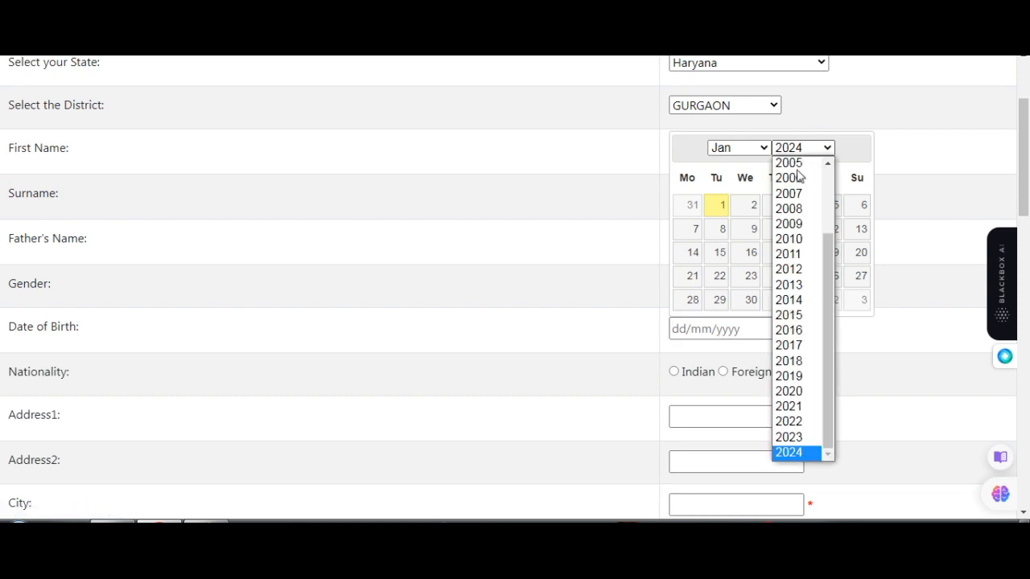
scroll(811, 190, "up", 2)
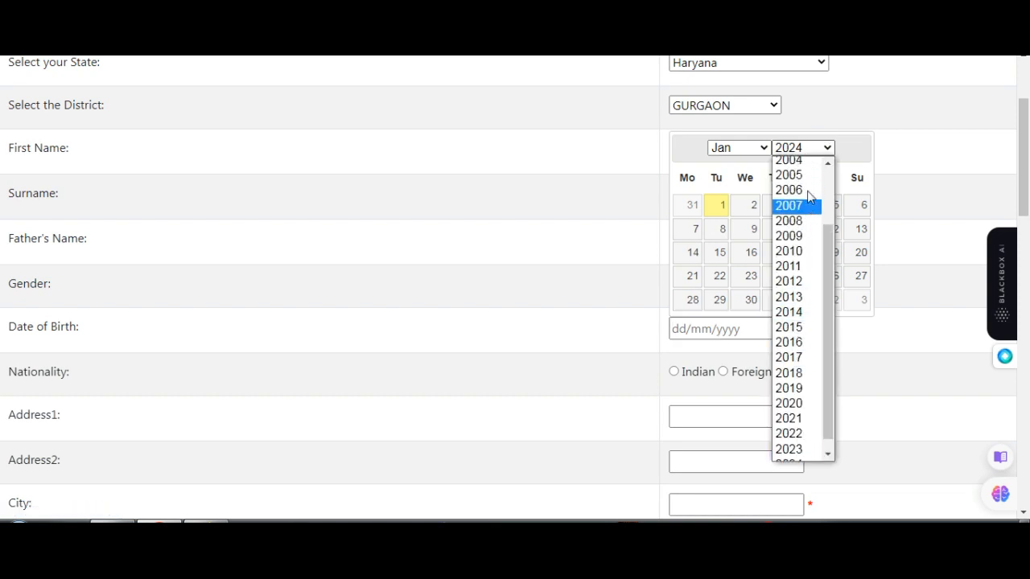
left_click(808, 163)
left_click(765, 149)
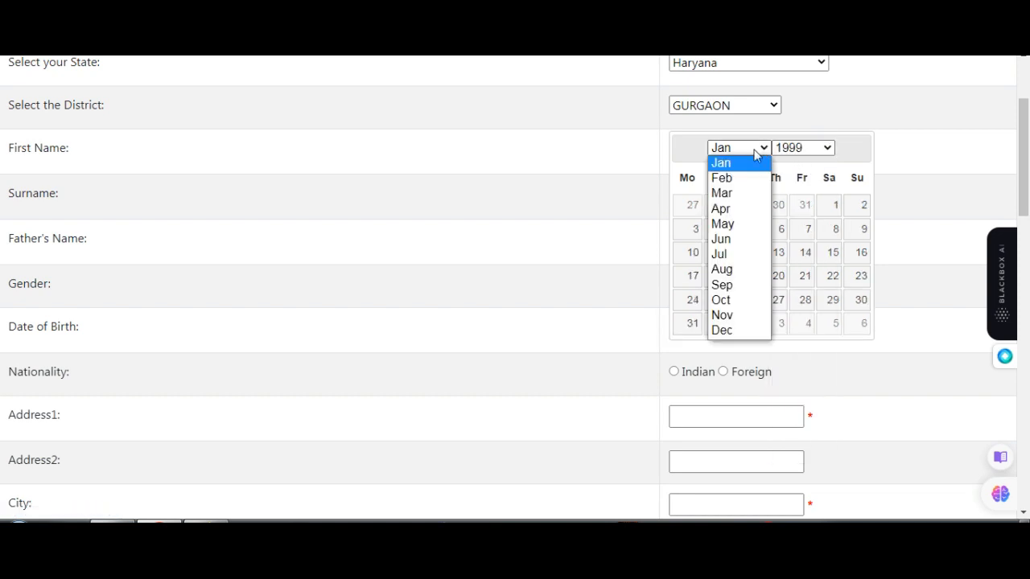
left_click(721, 330)
left_click(821, 255)
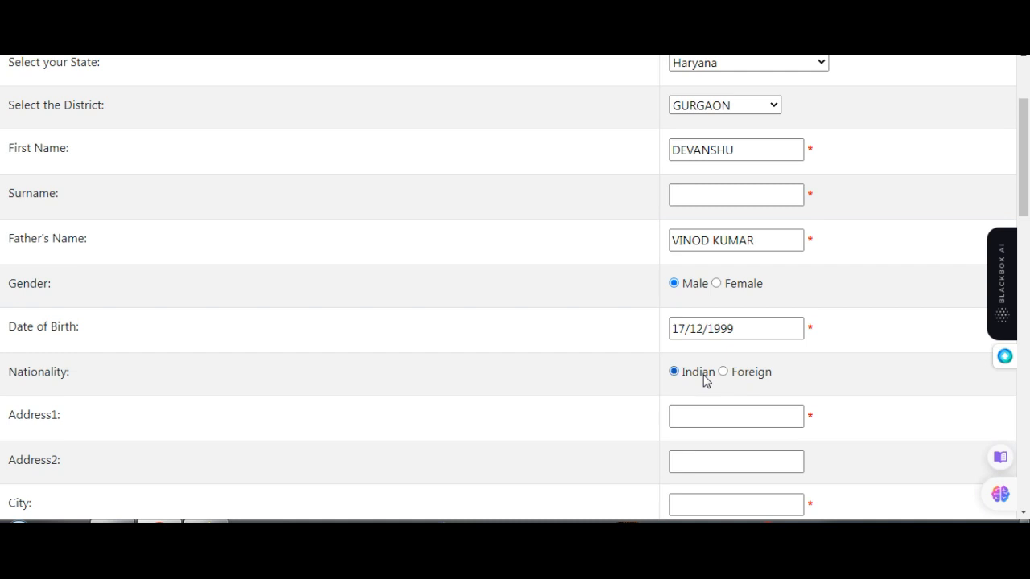
- Enter the first line of the applicant's postal address
scroll(701, 338, "down", 2)
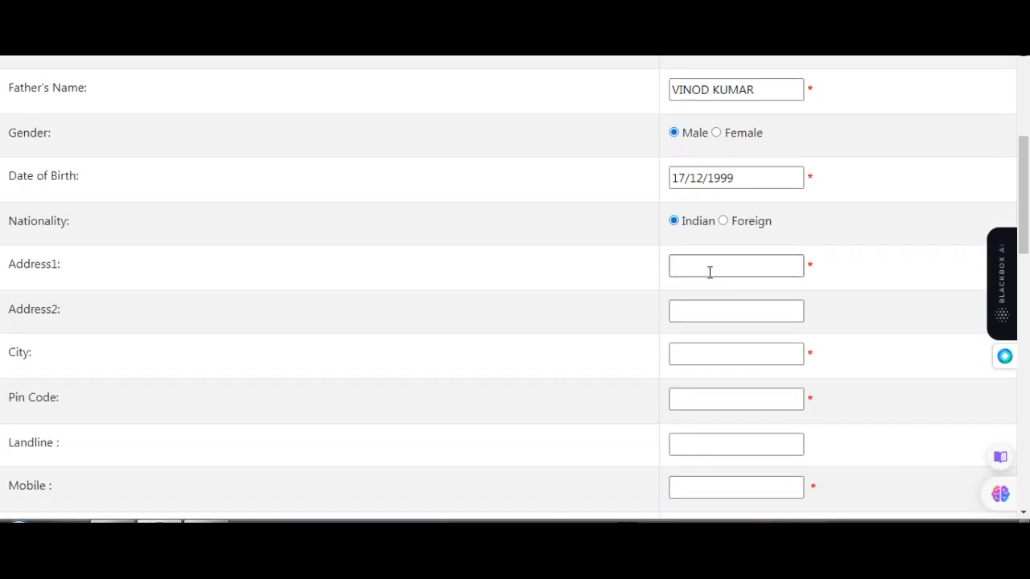
scroll(709, 272, "down", 1)
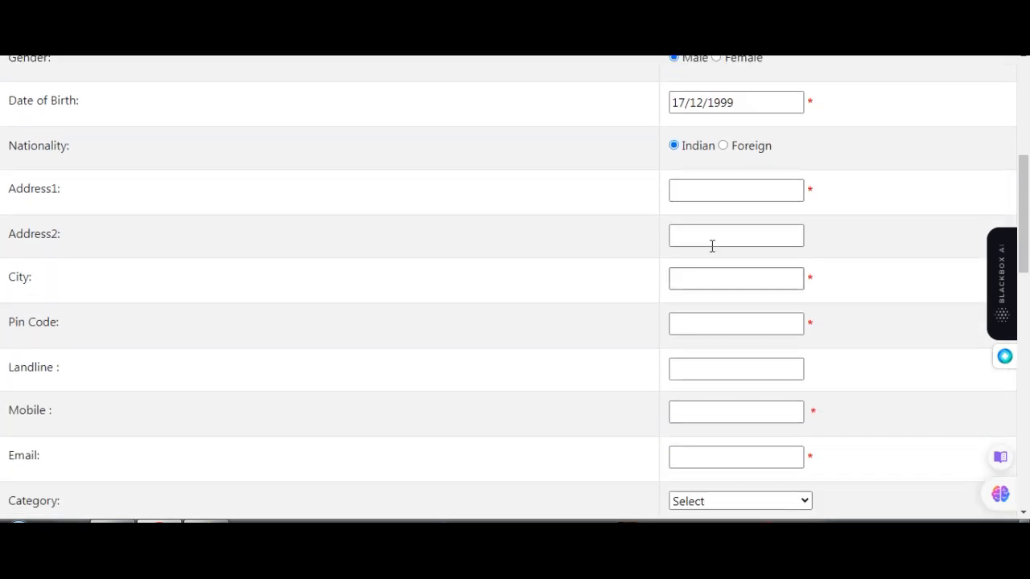
left_click(712, 201)
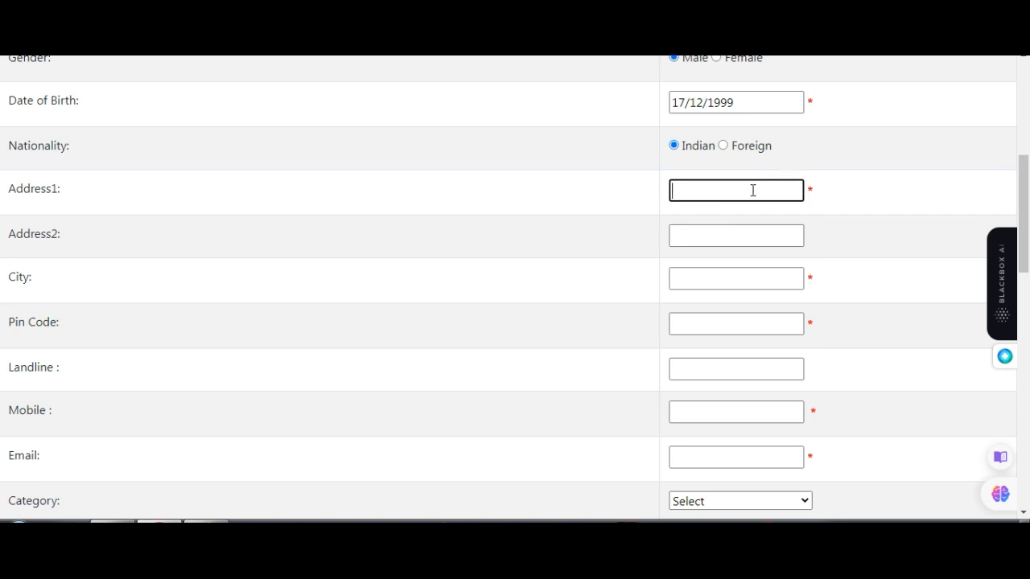
left_click(717, 228)
left_click(710, 197)
left_click(697, 234)
left_click(697, 200)
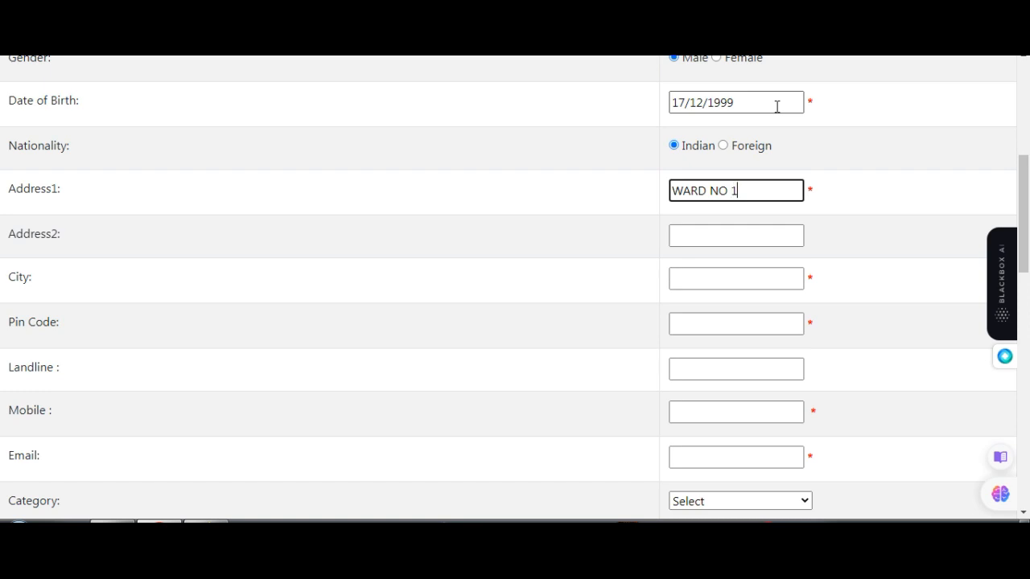
key("Tab")
- Fill in the second address line and the city
type("PATAUDI")
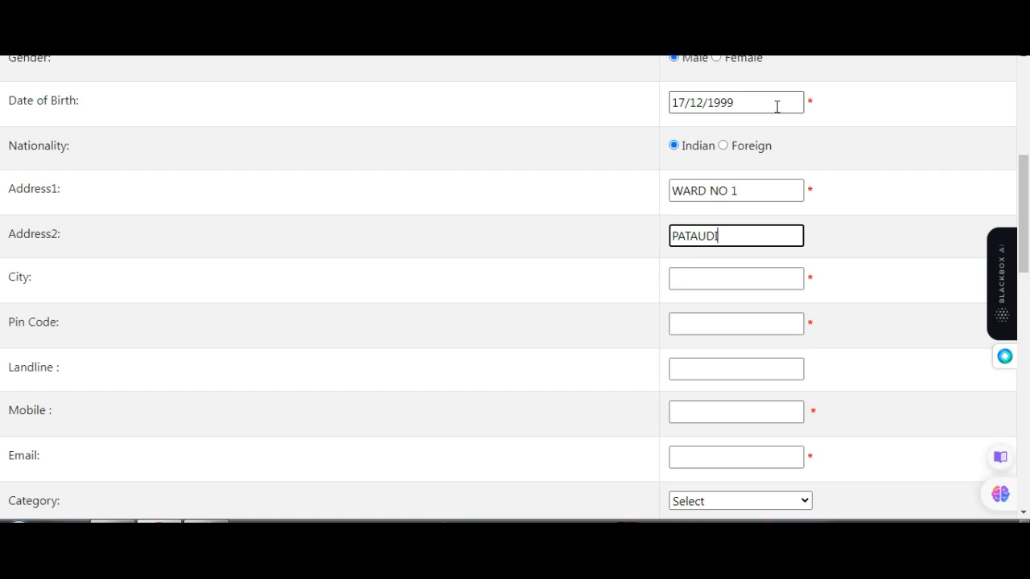
key("Tab")
type("PATAUDI")
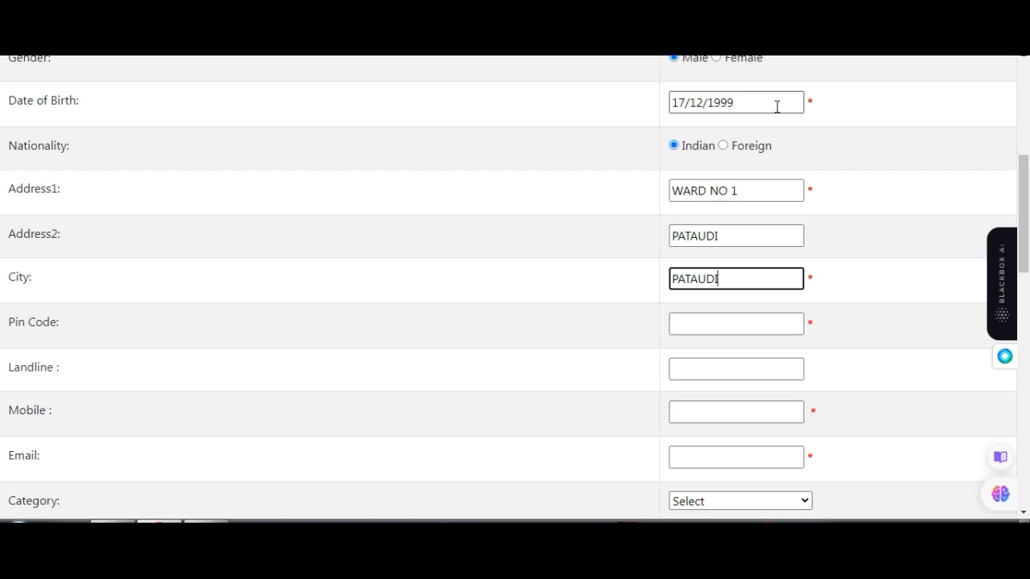
key("Tab")
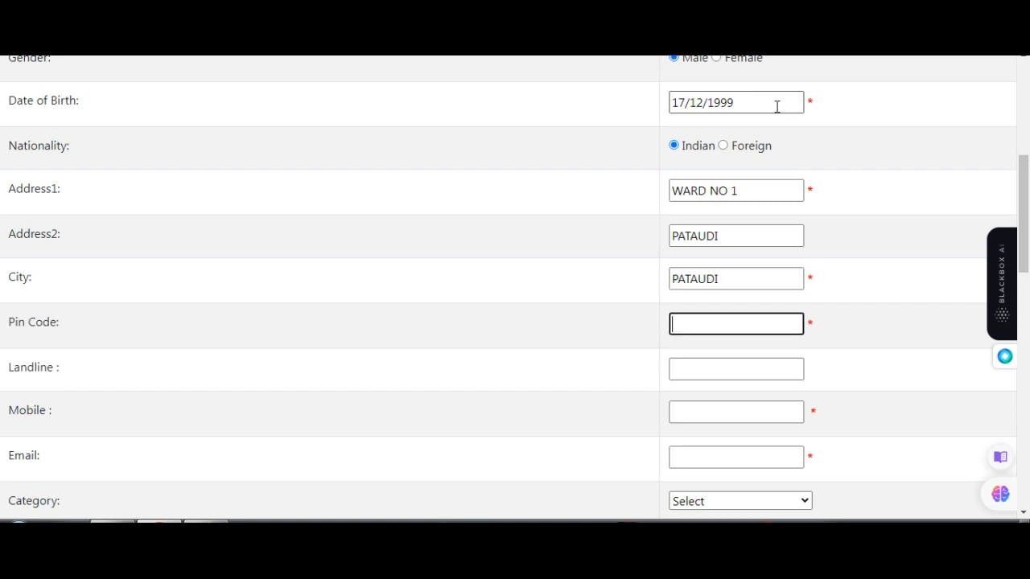
- Enter the pin code and the applicant's mobile number
type("122503")
key("Tab")
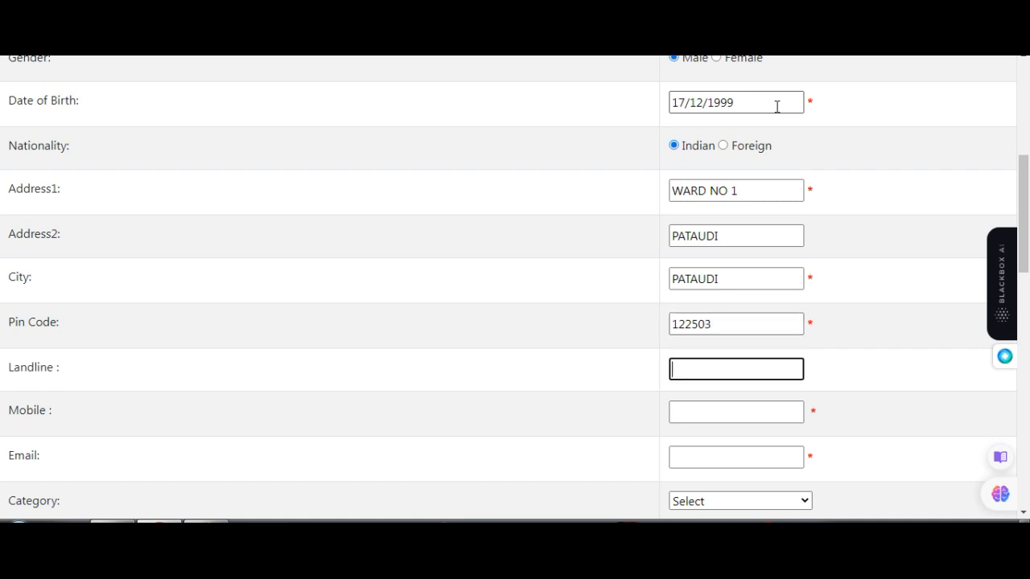
key("Tab")
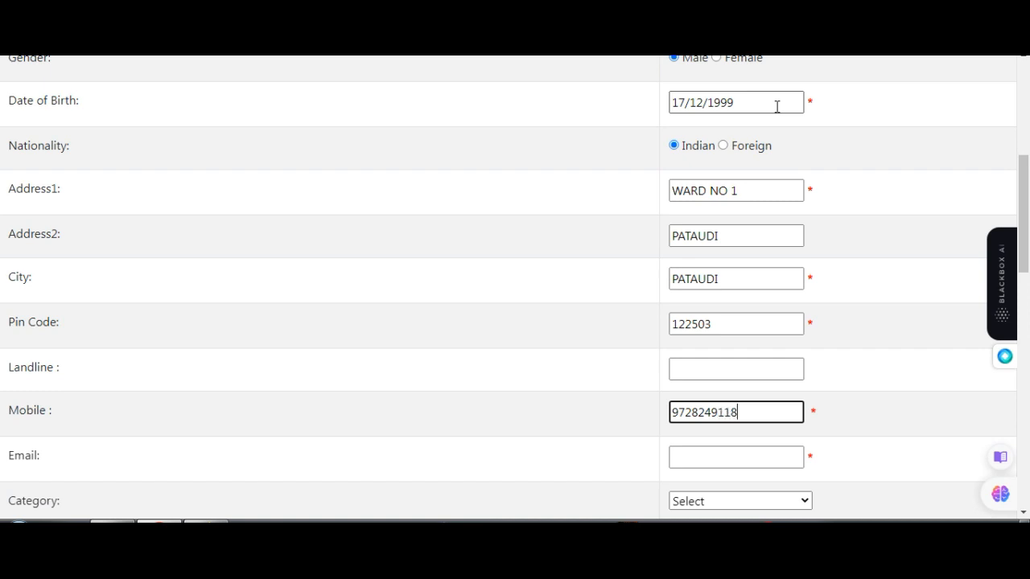
key("Tab")
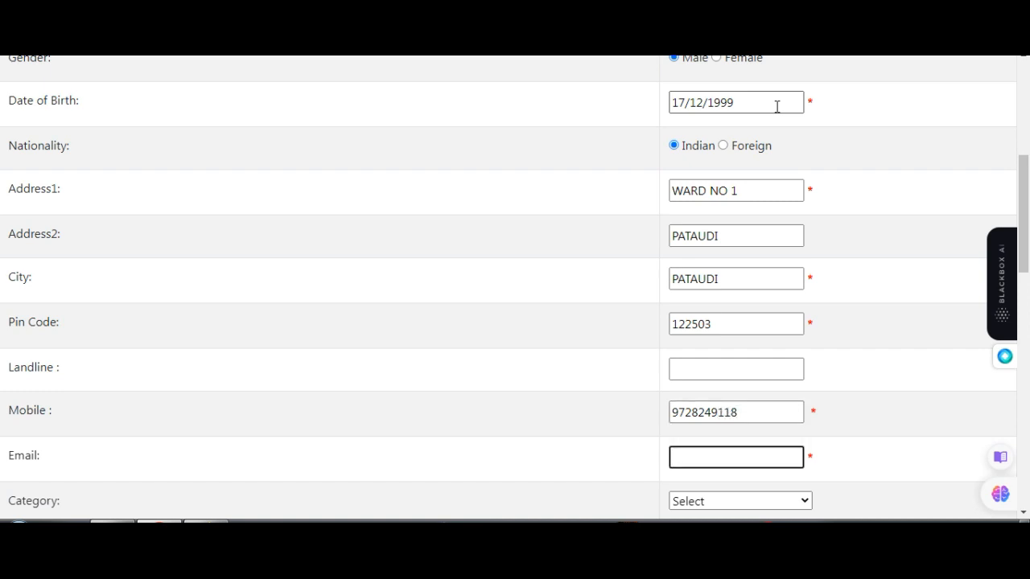
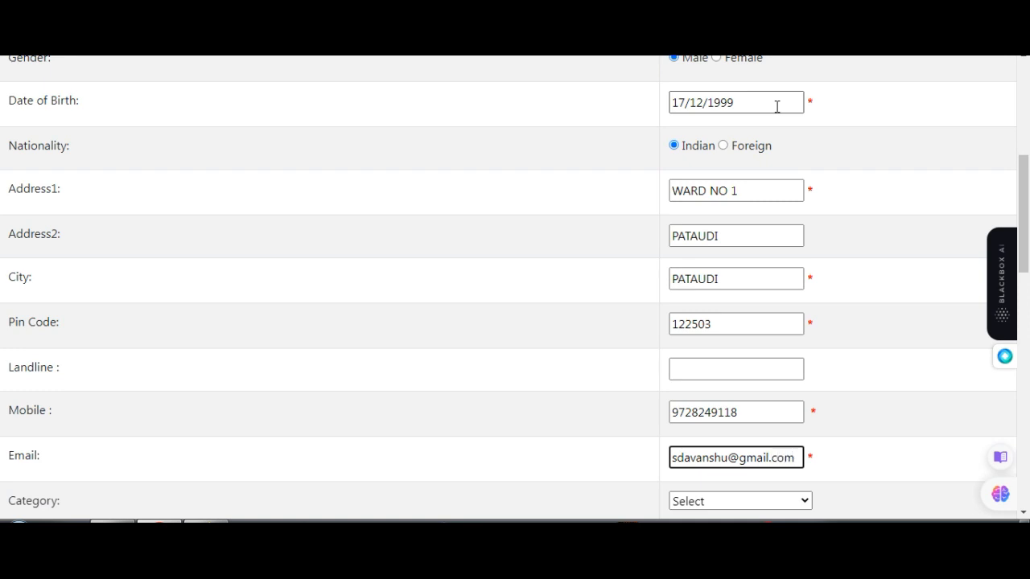
- Fill in the applicant's e-mail address
key("Tab")
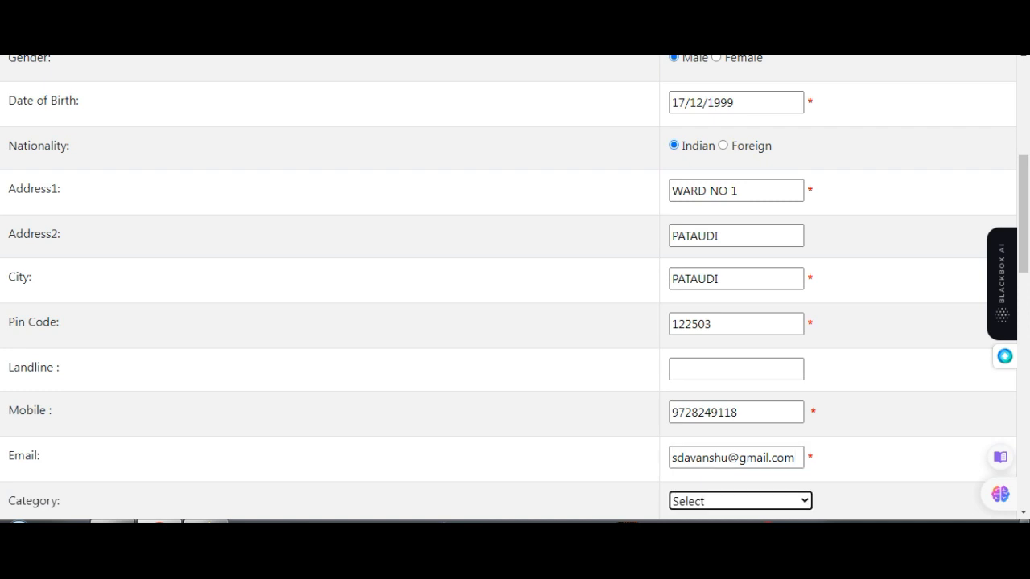
- Select OBC as the category
scroll(789, 230, "down", 3)
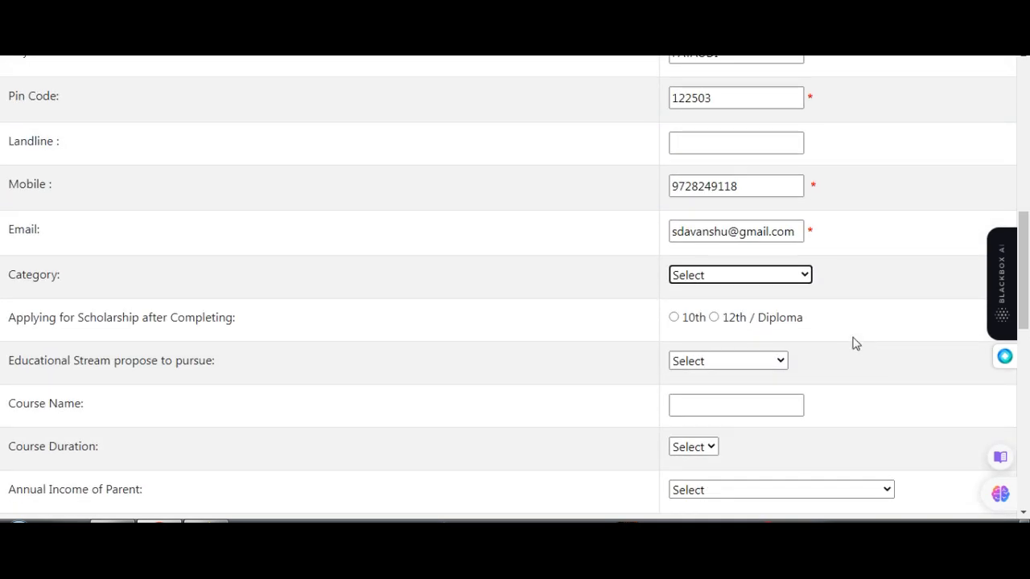
left_click(803, 276)
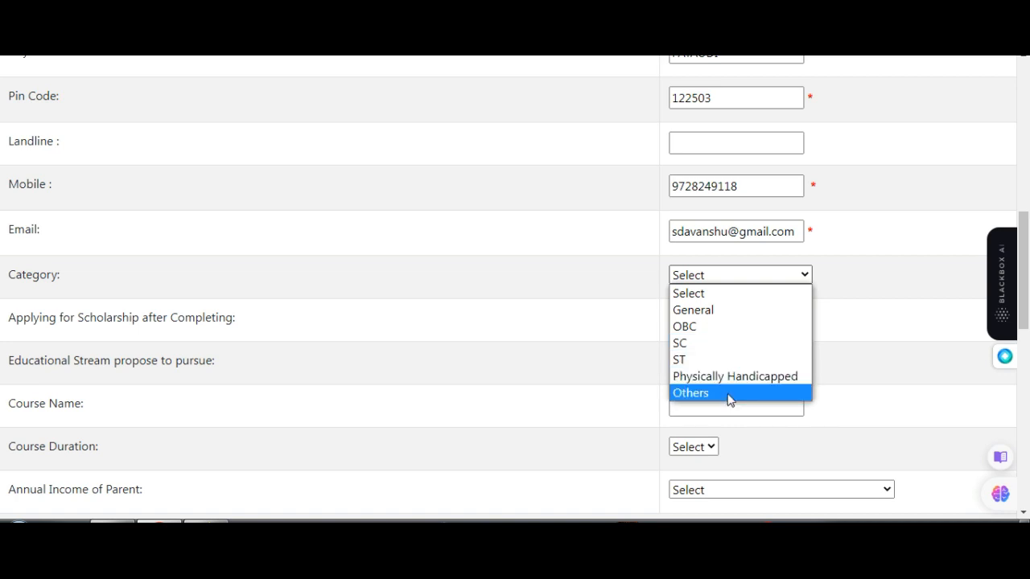
left_click(729, 329)
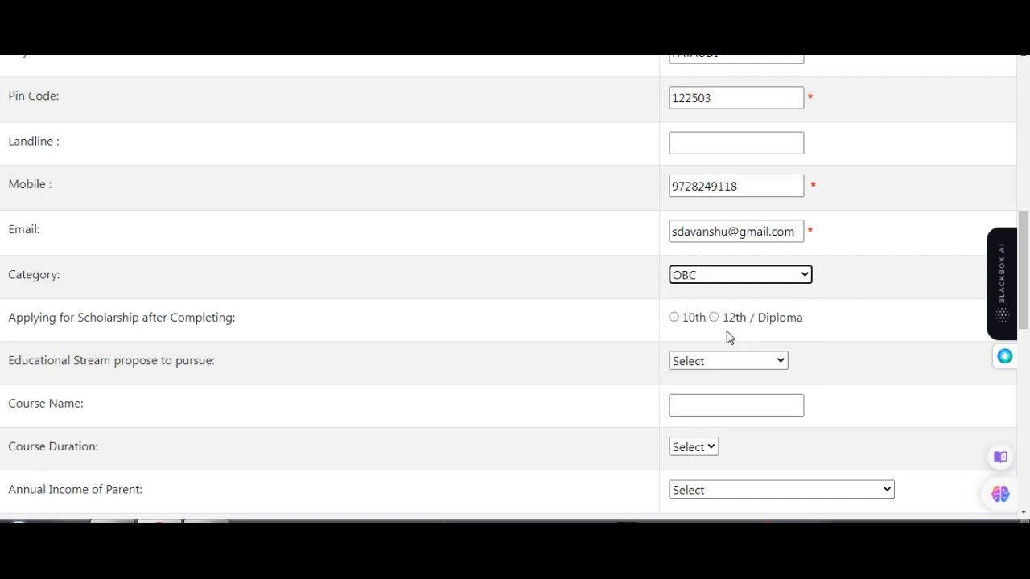
- Choose 10th as the level completed before applying for the scholarship
left_click(675, 317)
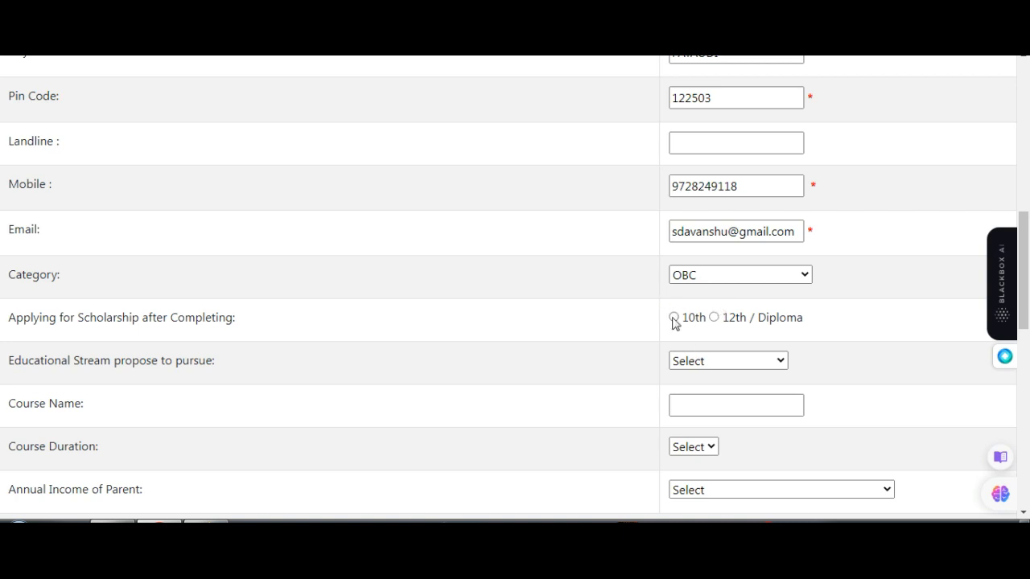
left_click(674, 318)
left_click(714, 318)
left_click(675, 318)
- Switch the completed level to 12th / Diploma and choose Arts as the educational stream to pursue
left_click(697, 361)
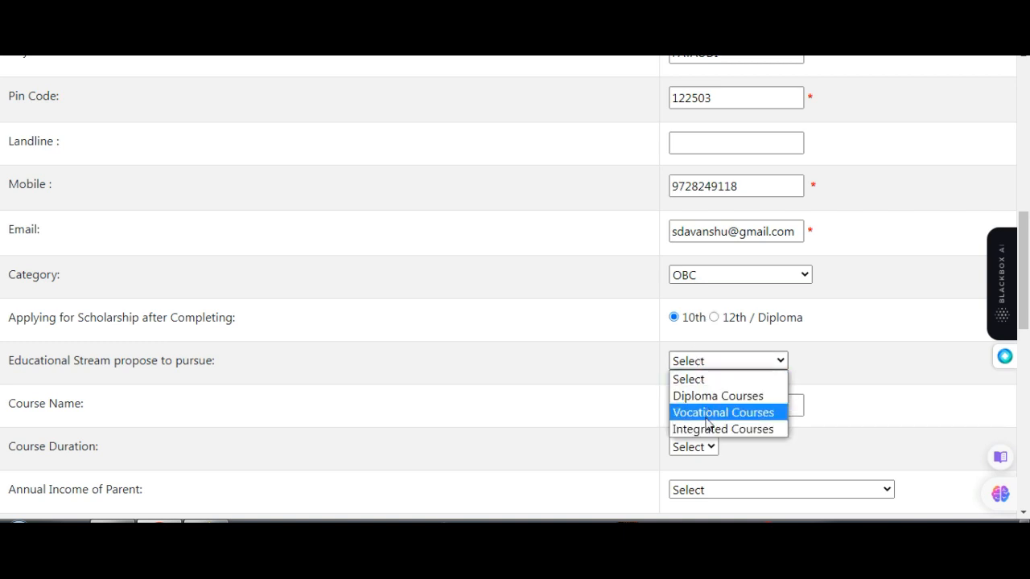
left_click(714, 318)
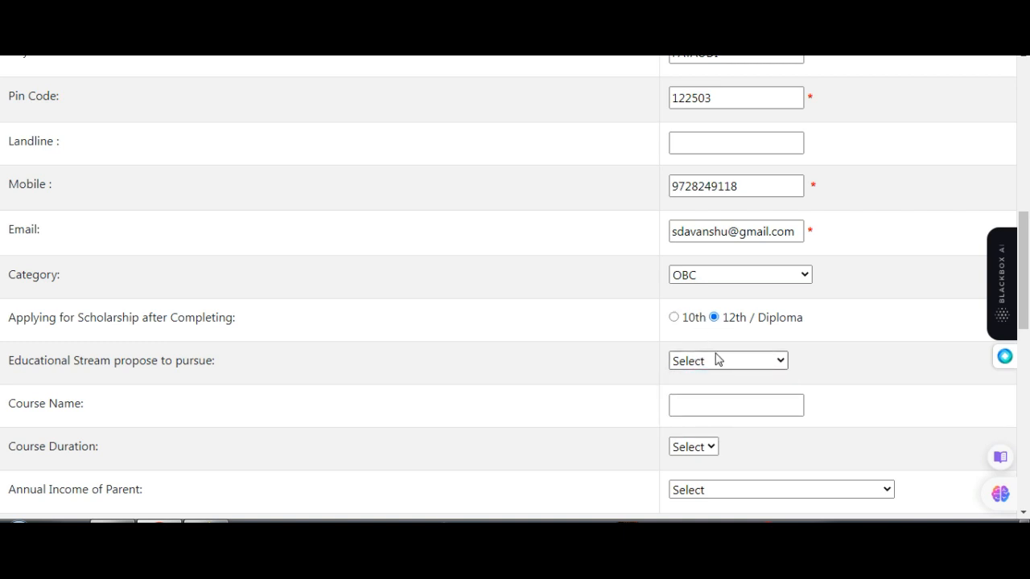
left_click(719, 360)
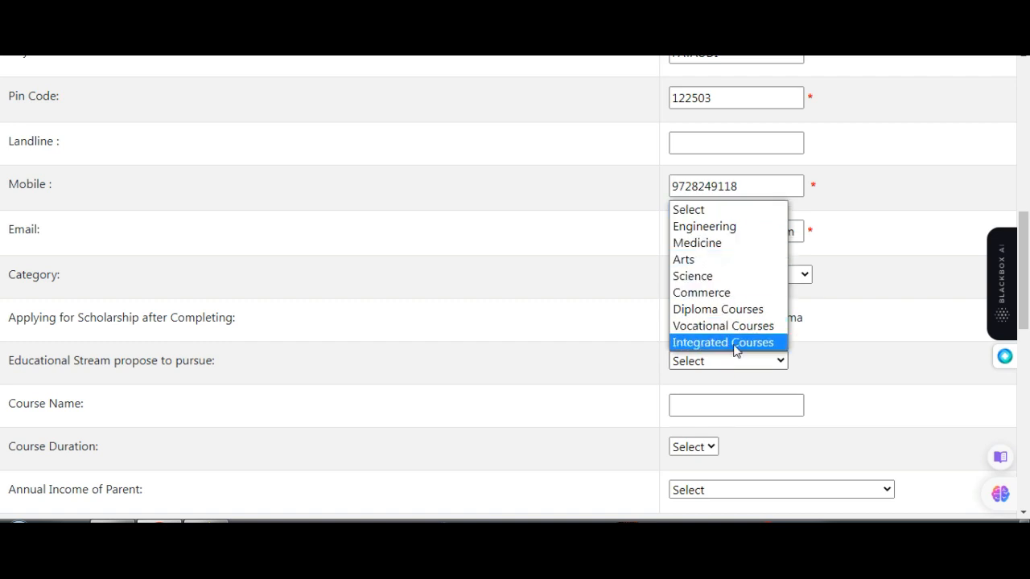
left_click(726, 261)
scroll(727, 338, "down", 2)
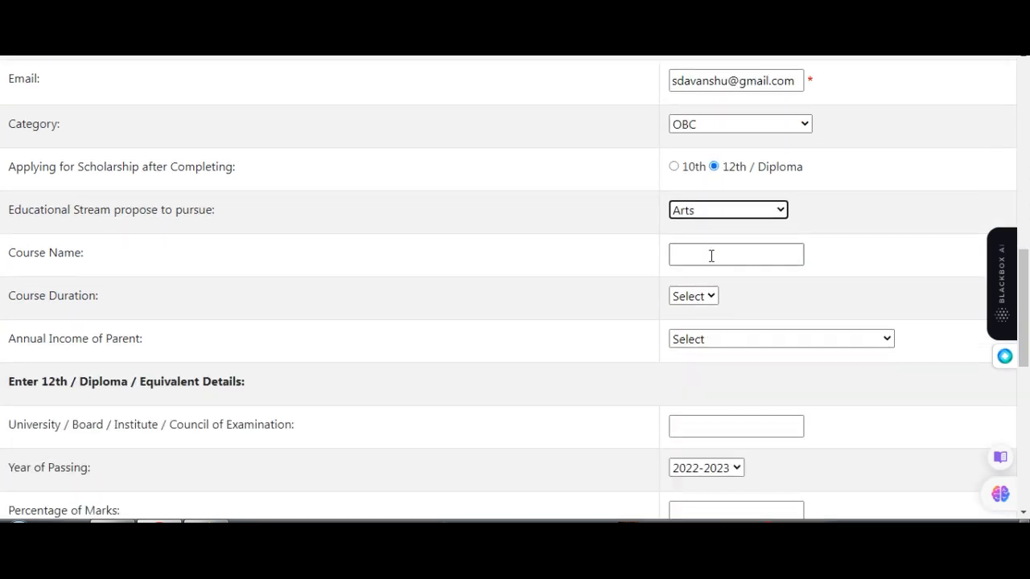
- Enter ba as the course name and set the course duration to 3
left_click(732, 257)
type("ba")
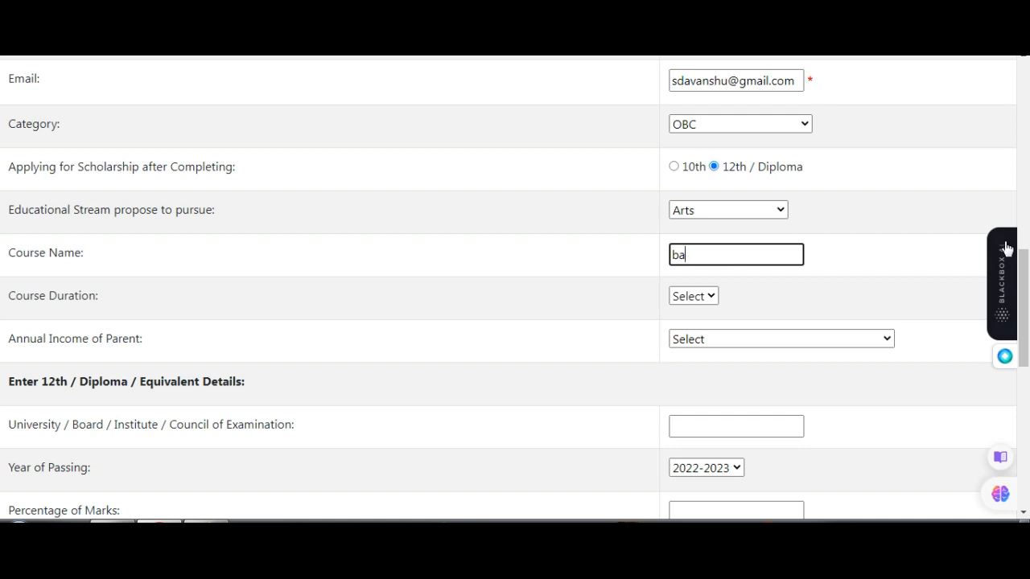
left_click(688, 298)
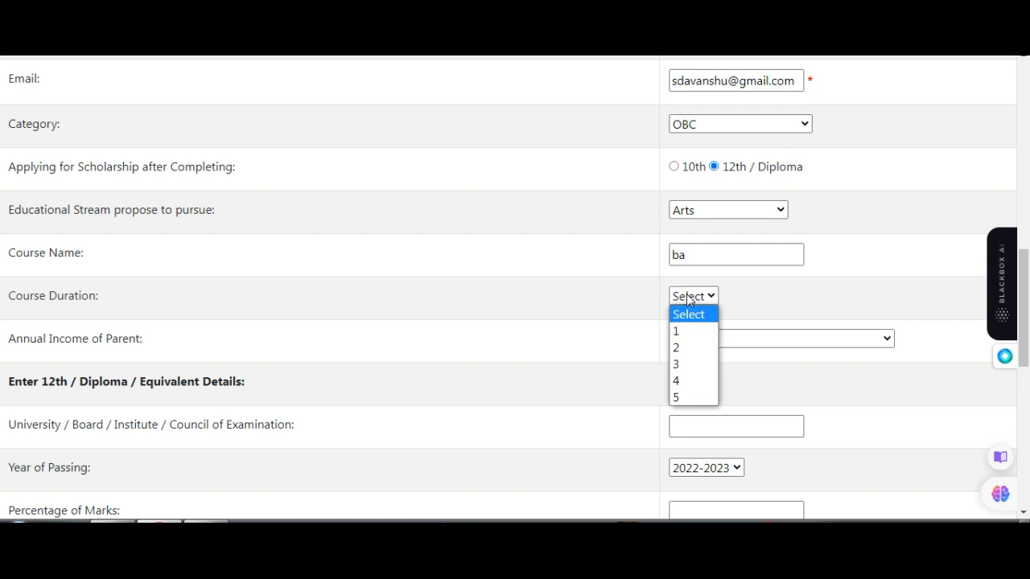
left_click(696, 363)
- Set the parent's annual income to Rs.1,00,001 to Rs.1,50,000/- per annum
scroll(692, 342, "down", 1)
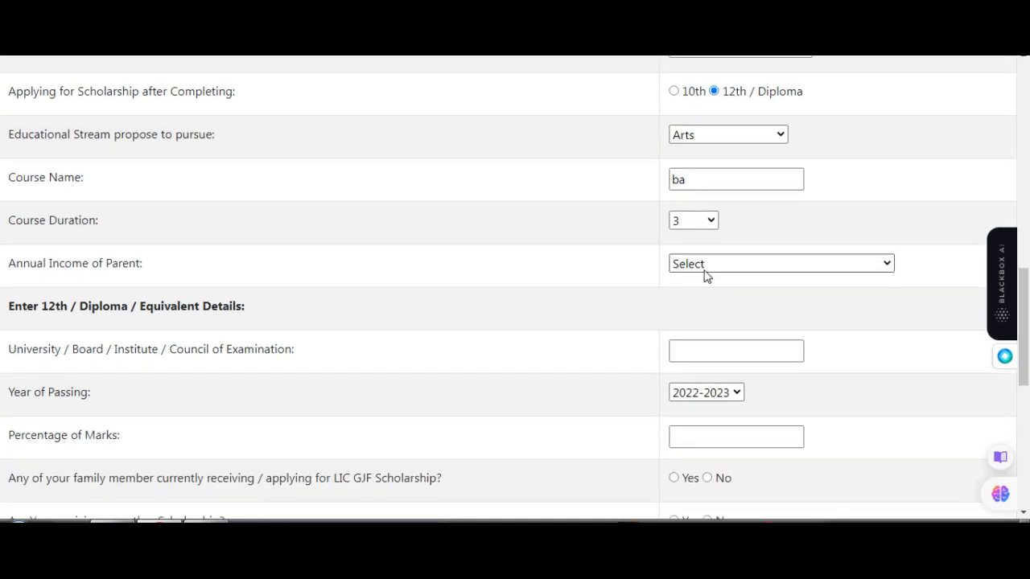
left_click(707, 266)
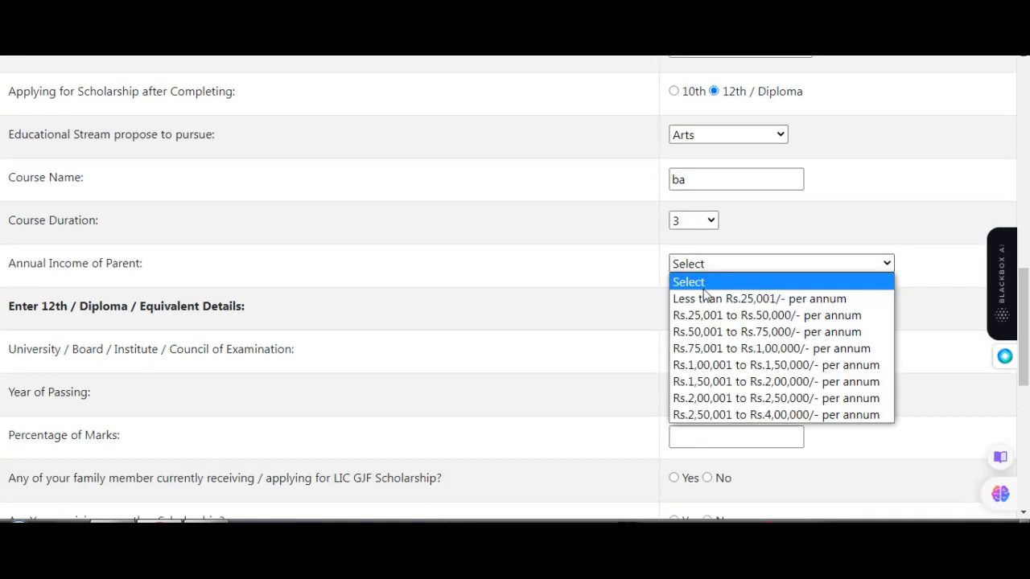
left_click(697, 366)
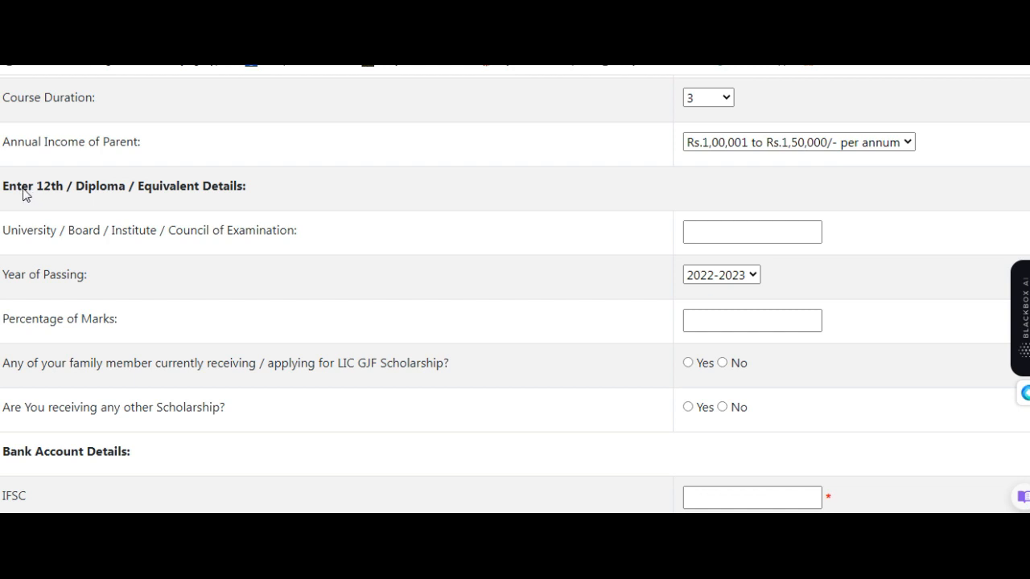
left_click_drag(21, 190, 155, 204)
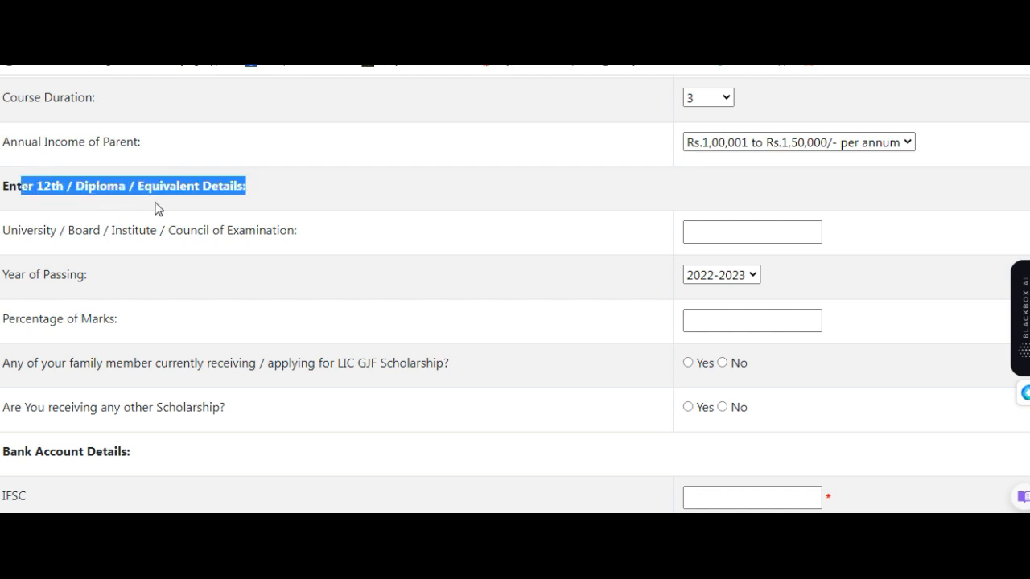
left_click(101, 242)
left_click_drag(48, 230, 96, 234)
double_click(103, 234)
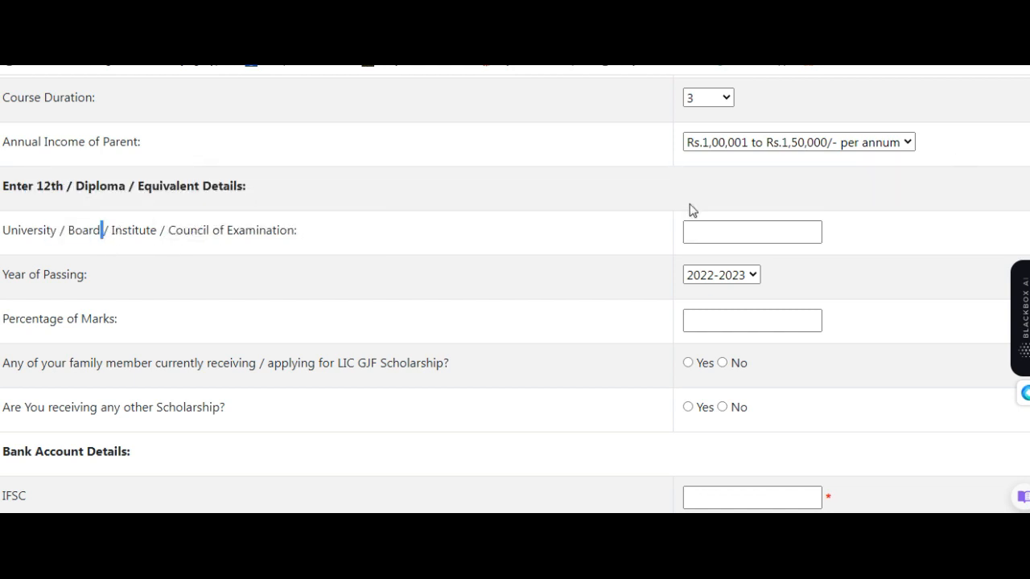
- Enter abc as the university / board of examination and choose 2022-2023 as the year of passing
left_click(709, 236)
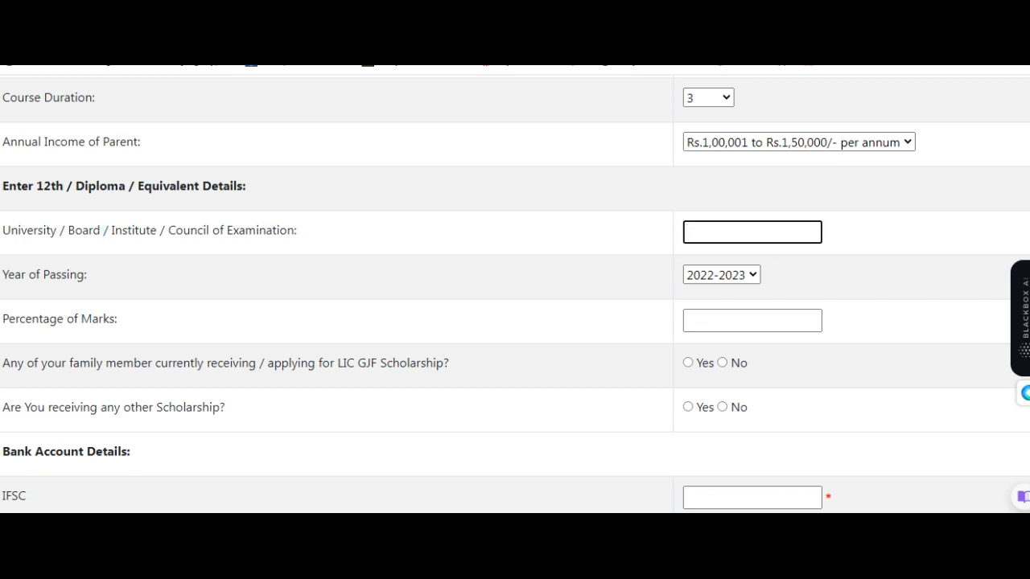
type("abc")
left_click(751, 274)
left_click(742, 293)
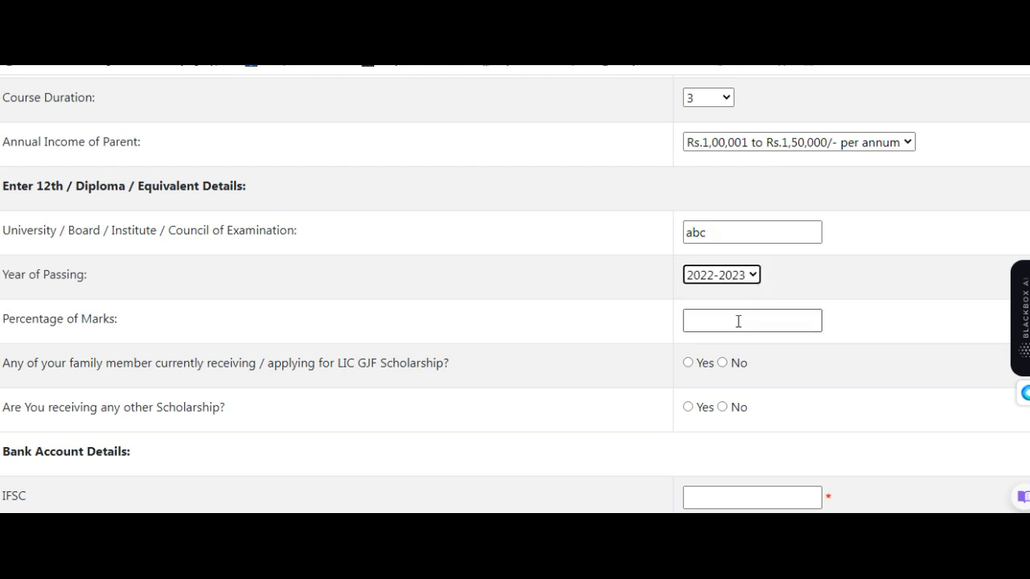
- Enter 2023 as the percentage of marks and answer No to whether a family member receives the LIC GJF scholarship
left_click(738, 321)
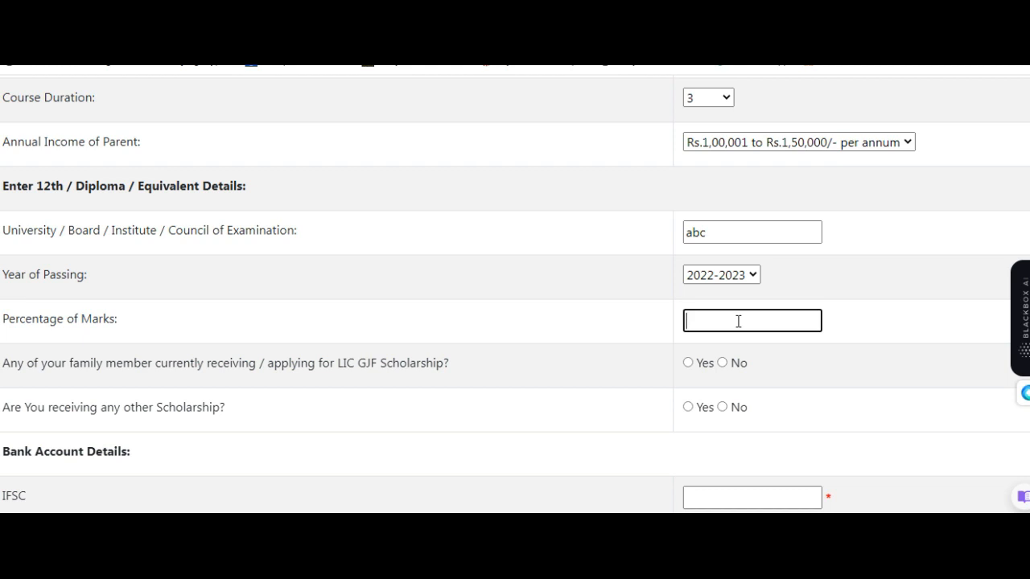
type("2023")
left_click(688, 363)
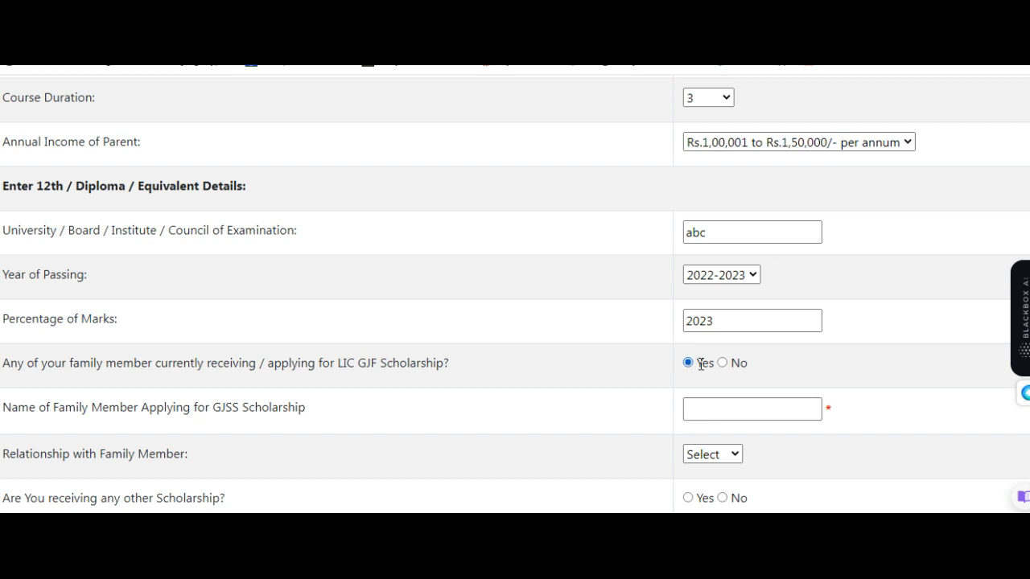
left_click(716, 414)
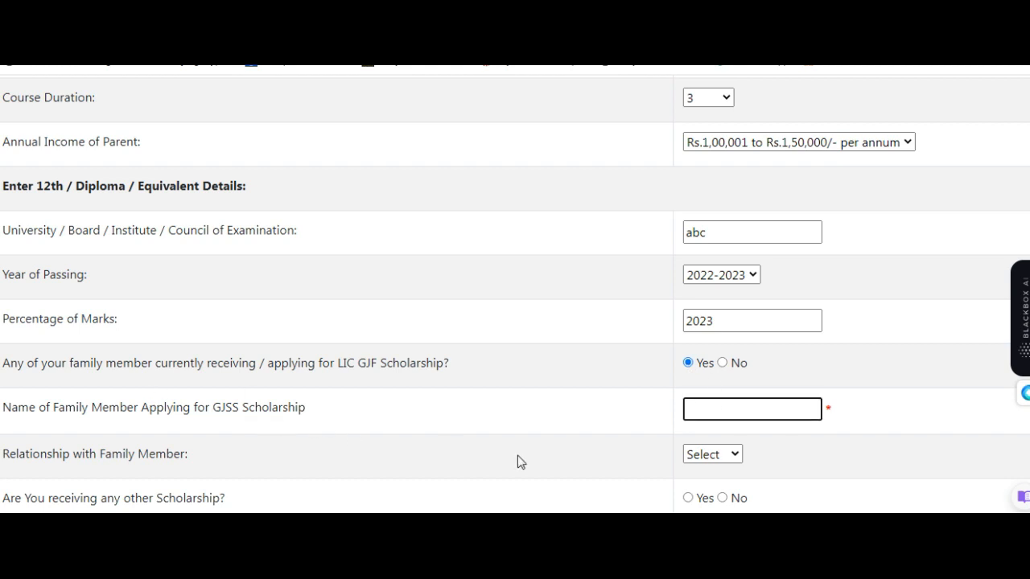
left_click(723, 364)
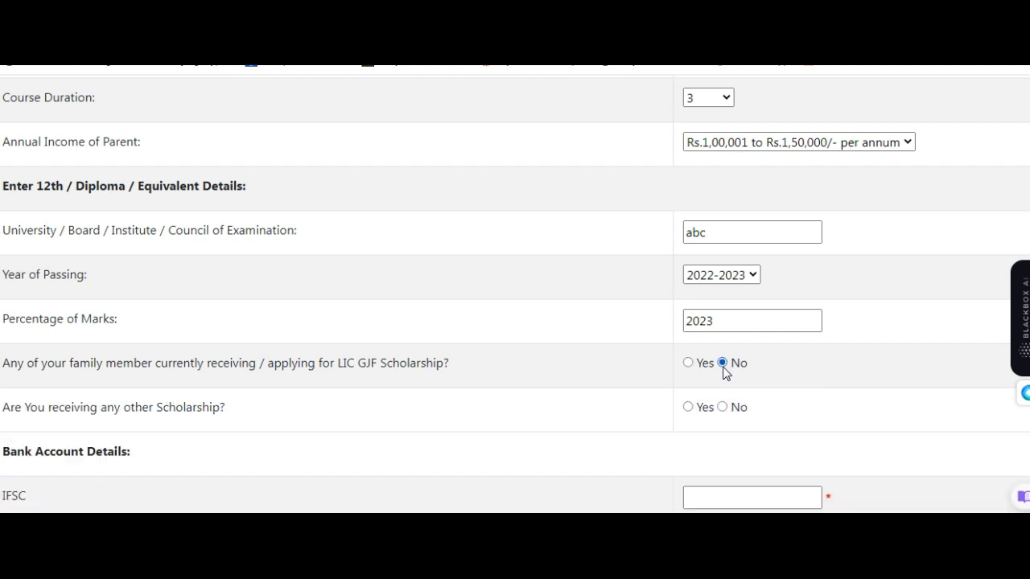
- Answer No to whether the applicant receives any other scholarship
scroll(720, 379, "down", 1)
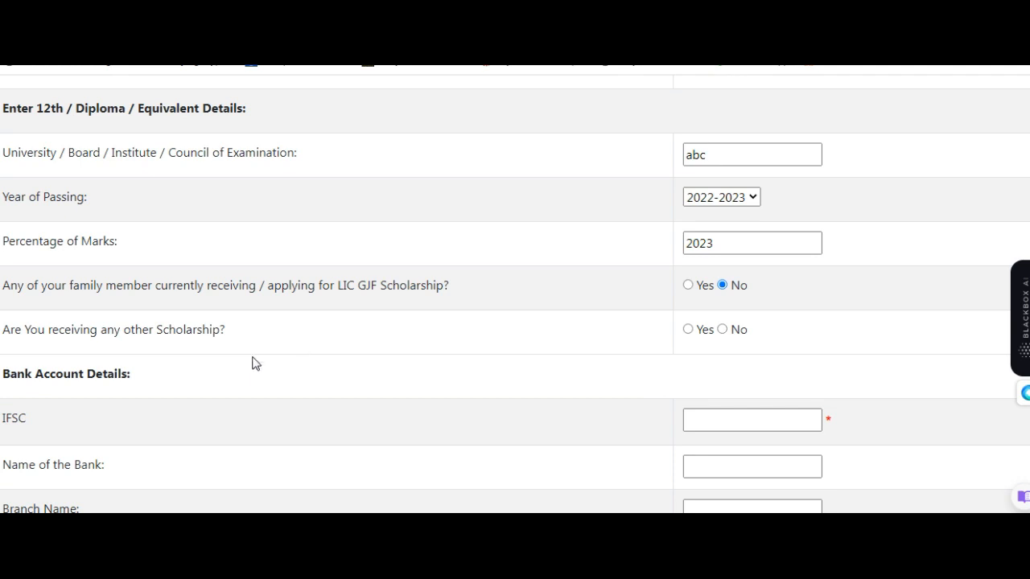
left_click(689, 332)
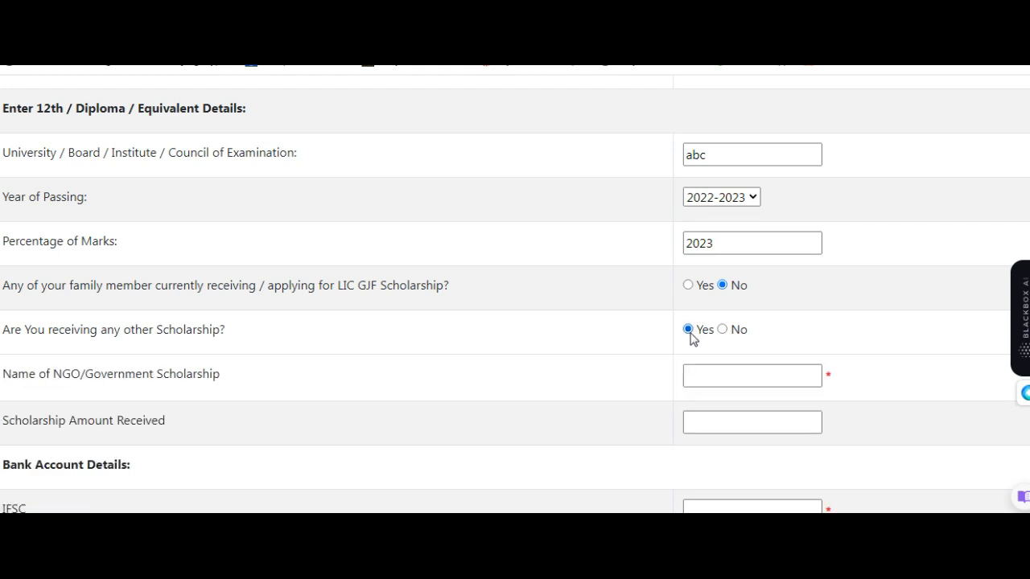
left_click(735, 375)
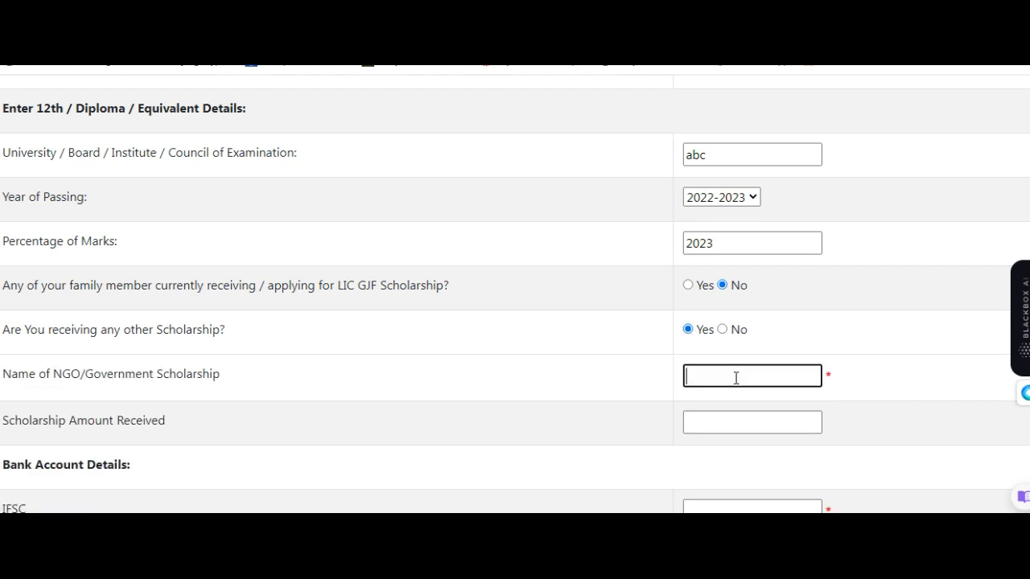
left_click(726, 337)
left_click(723, 332)
- Go over the bank account detail fields and the declaration section
scroll(487, 301, "down", 2)
left_click_drag(18, 218, 319, 260)
key("Tab")
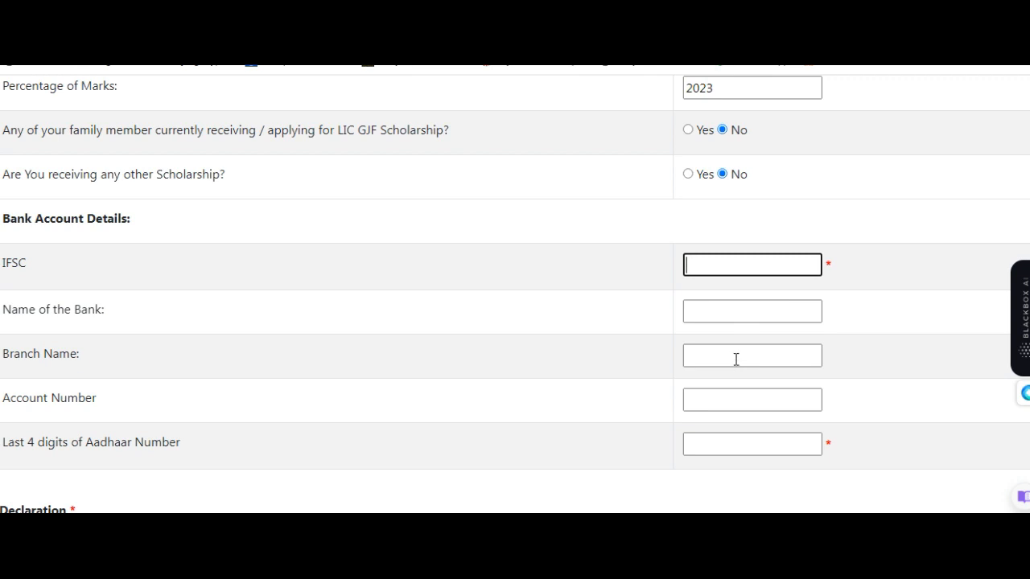
key("Tab")
key("Tab")
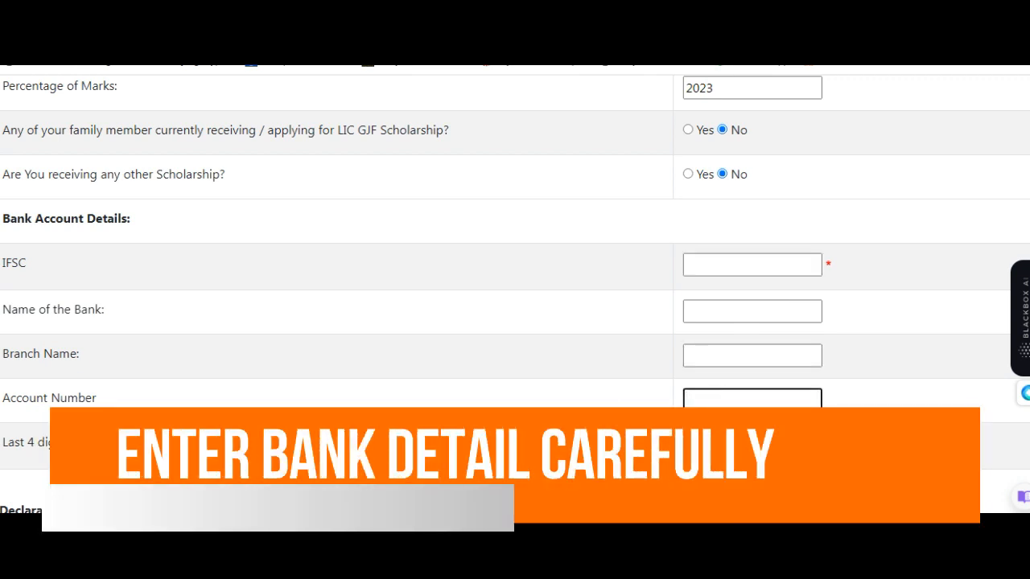
key("Tab")
scroll(474, 382, "down", 1)
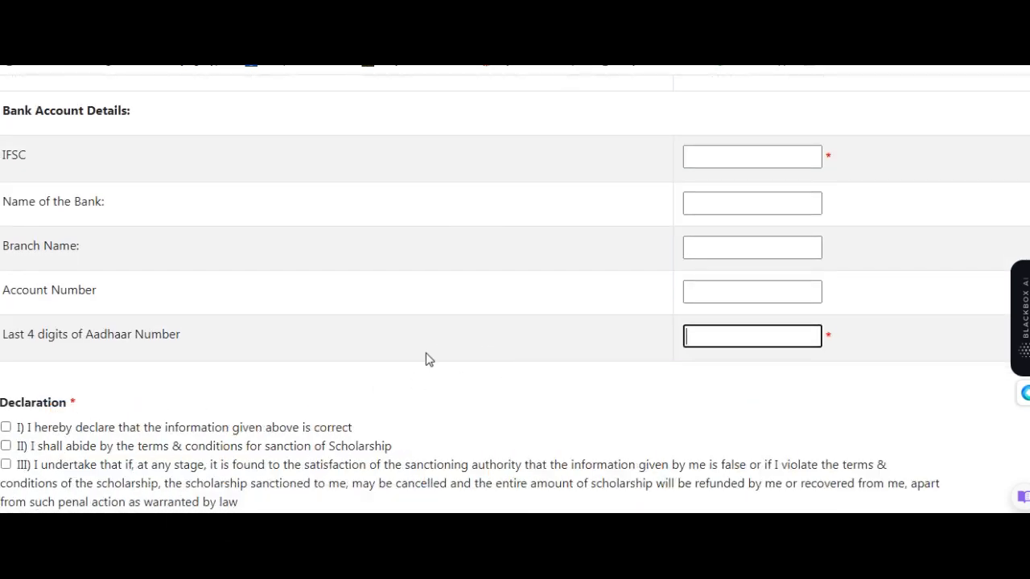
left_click(137, 435)
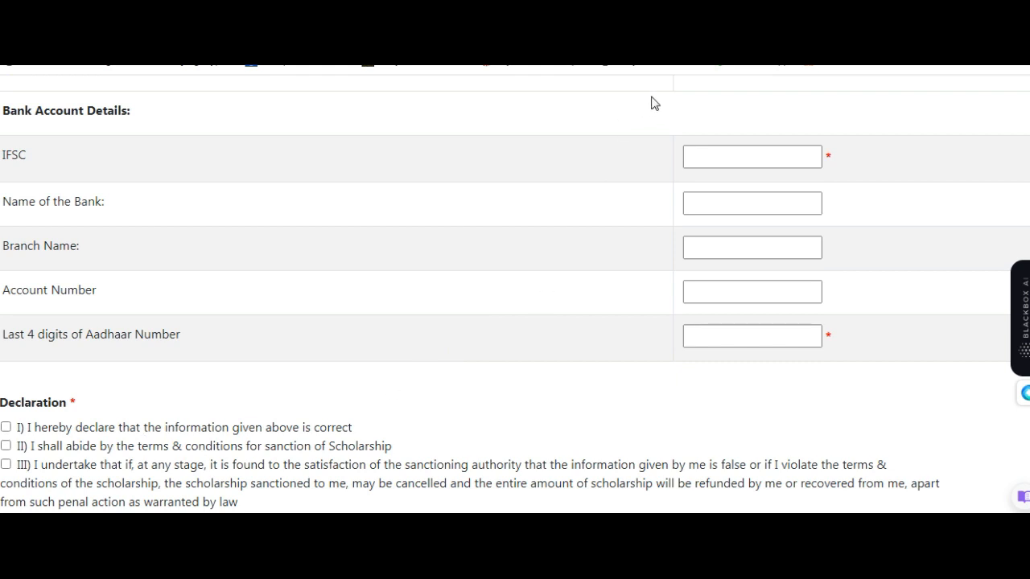
left_click(777, 151)
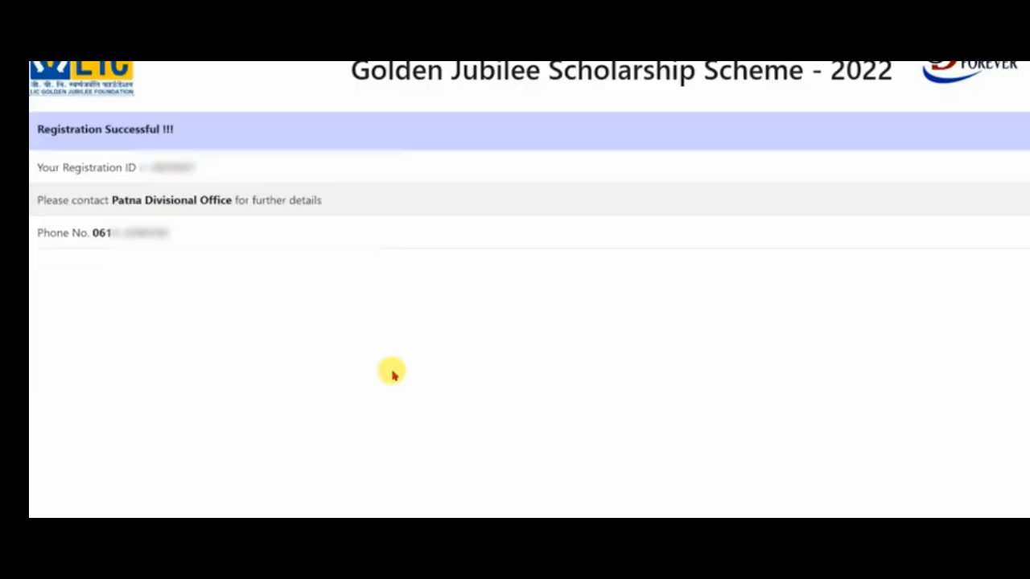
- Examine the registration confirmation page with the registration ID, divisional office and phone number
left_click_drag(70, 130, 155, 135)
left_click(133, 179)
left_click_drag(66, 179, 177, 172)
left_click(158, 179)
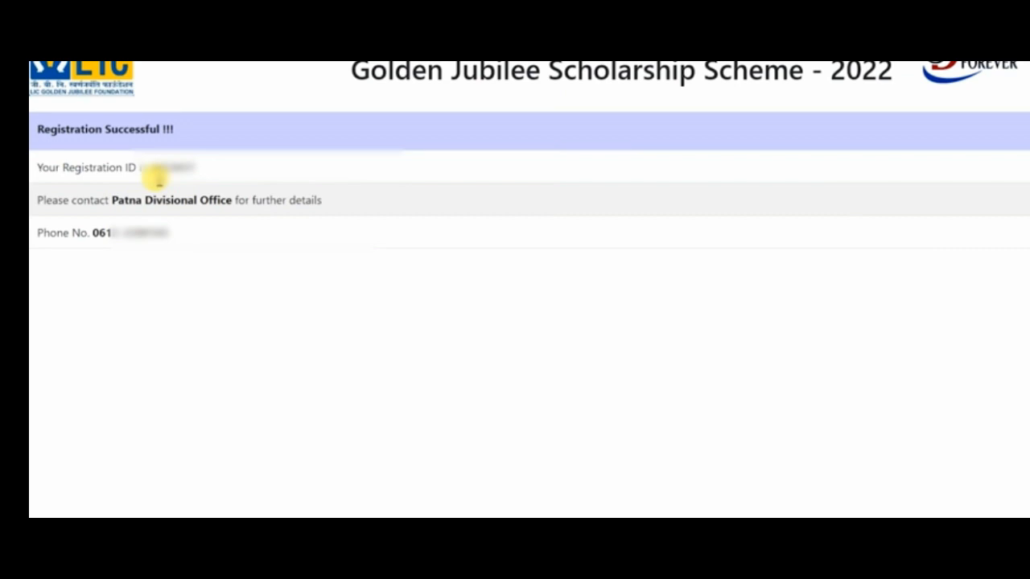
left_click_drag(84, 207, 239, 207)
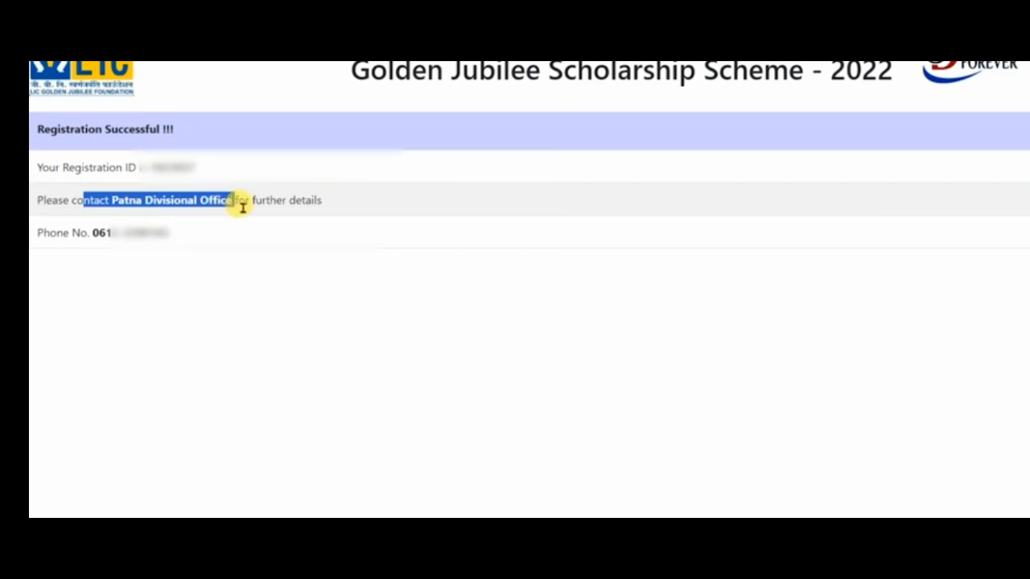
left_click(242, 208)
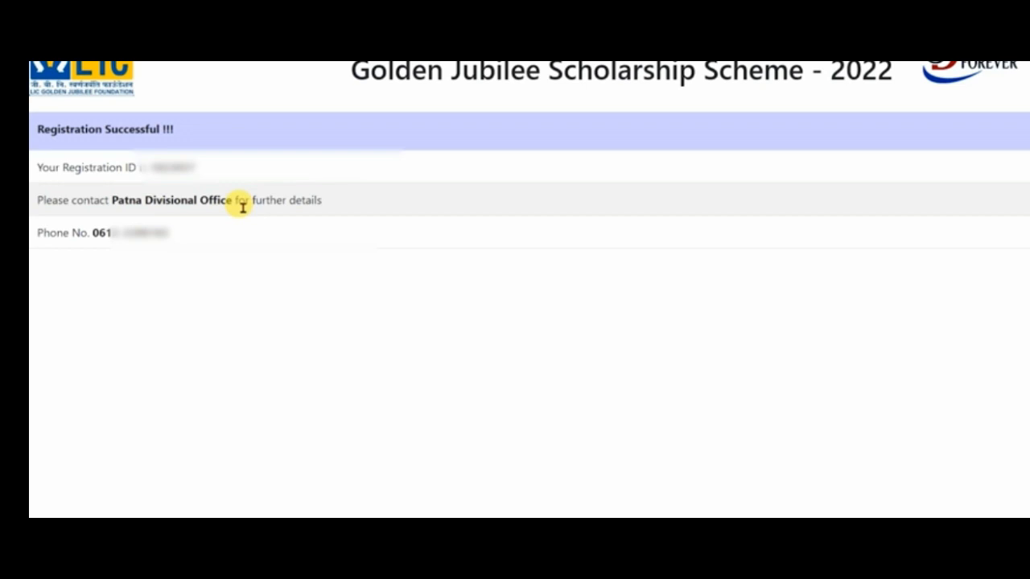
left_click_drag(112, 201, 226, 210)
left_click(226, 212)
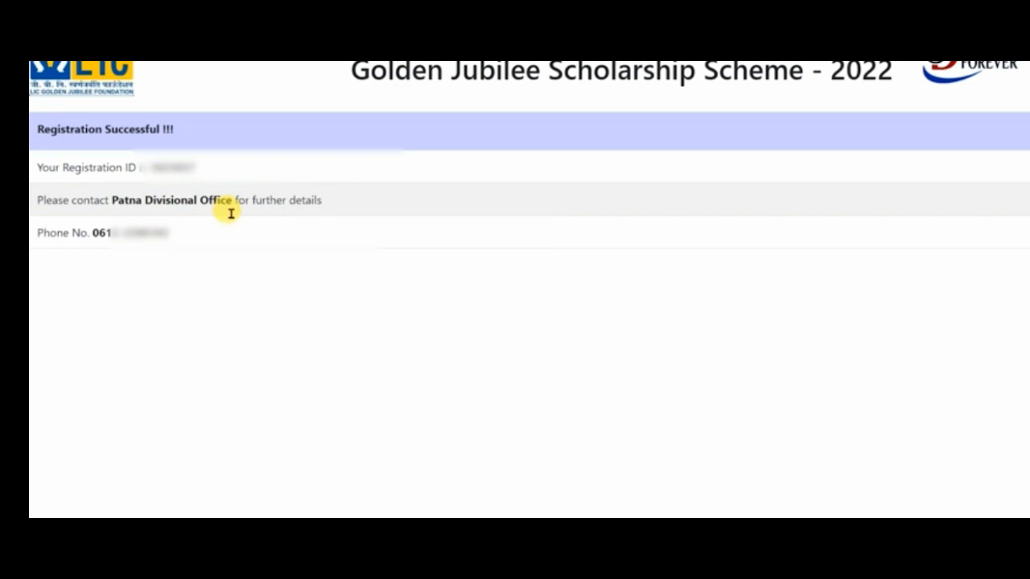
left_click_drag(93, 235, 165, 237)
left_click(165, 239)
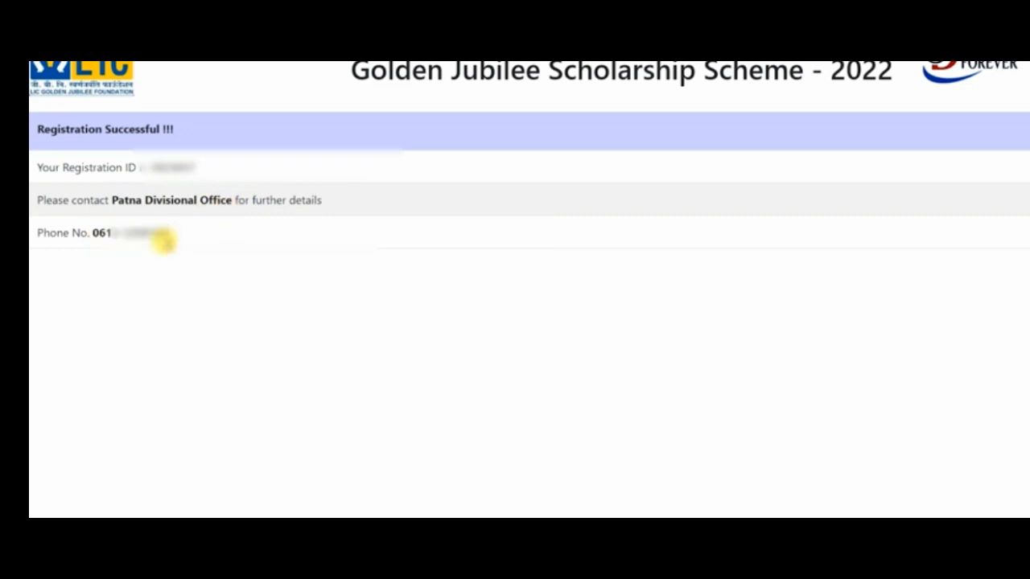